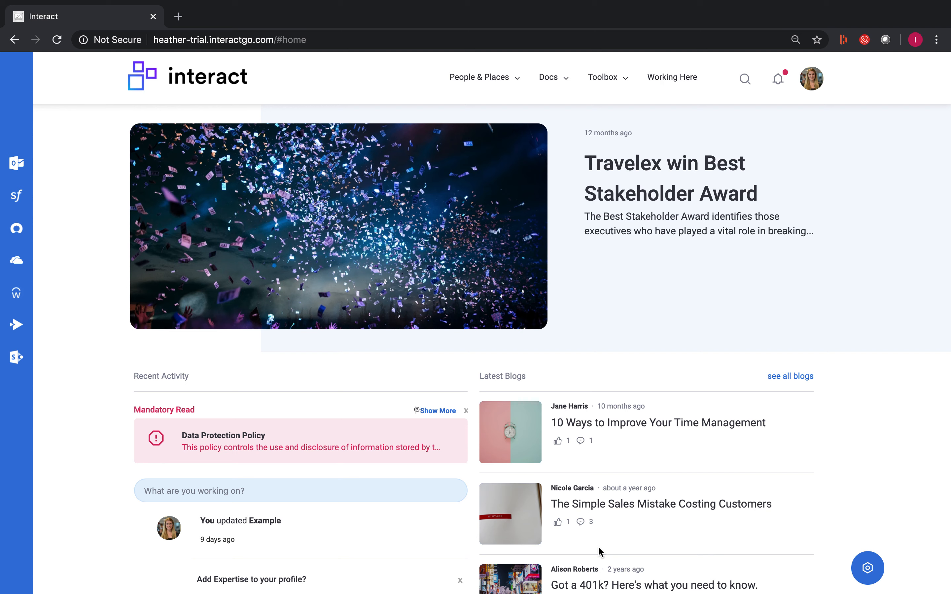
Step: Examine the entries under People & Places and Docs in the intranet's top menu
click(516, 83)
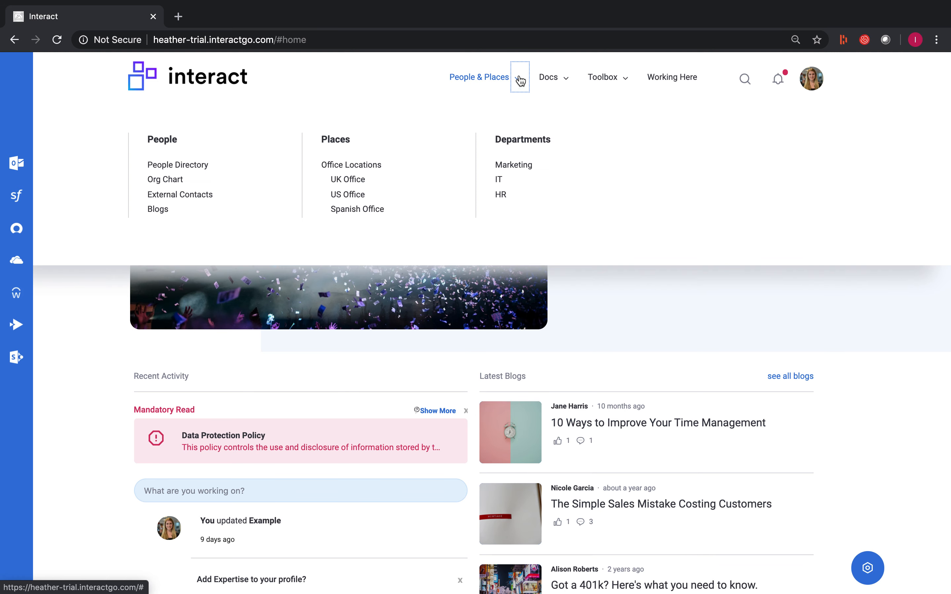
click(566, 84)
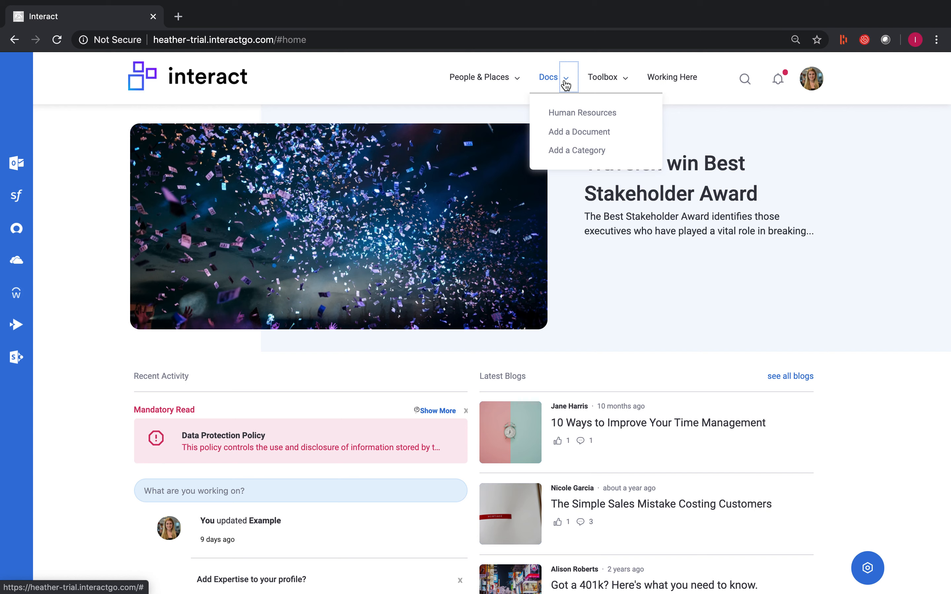
click(518, 83)
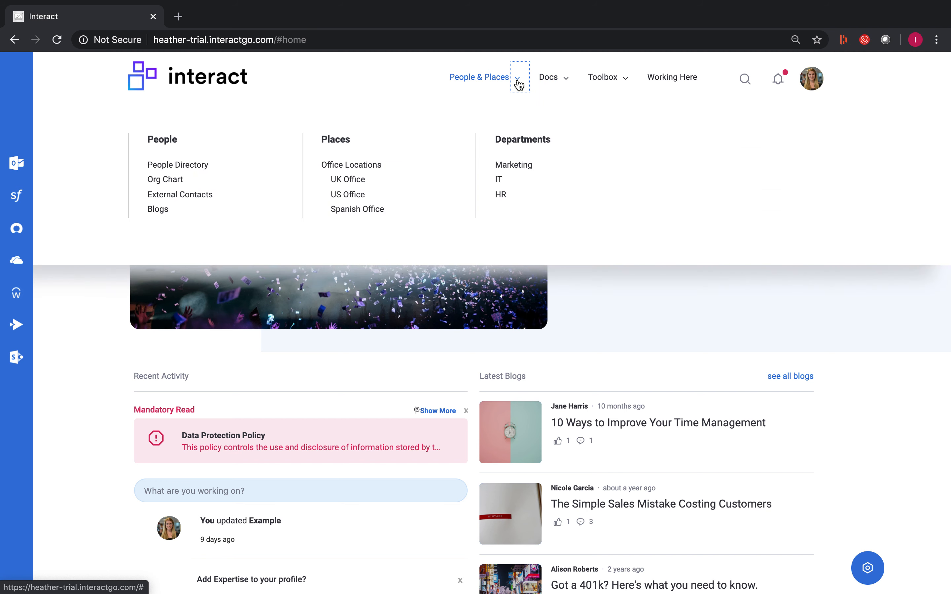
click(854, 84)
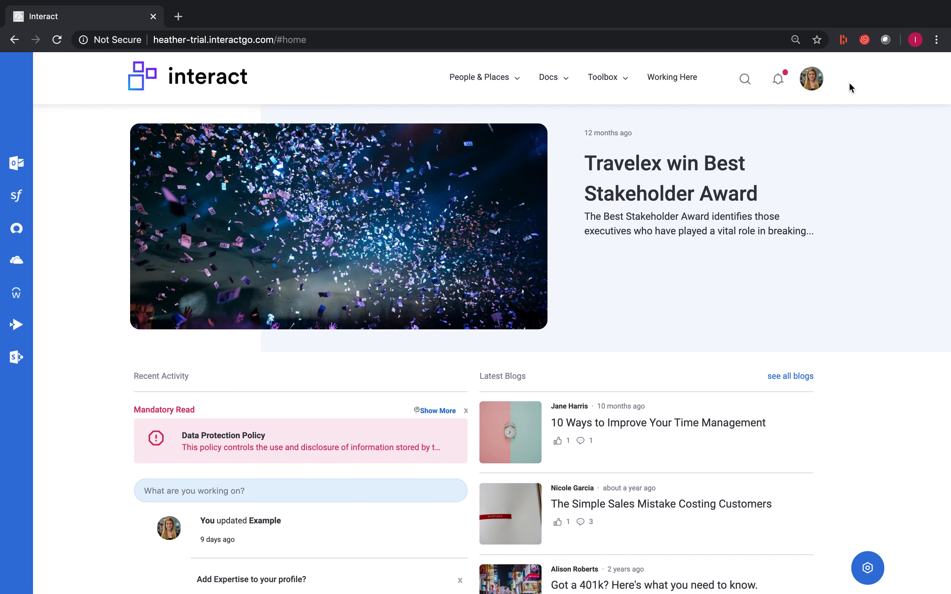
Step: Open the Manage Top Menu page from Application Settings and view the Toolbox entries
click(813, 79)
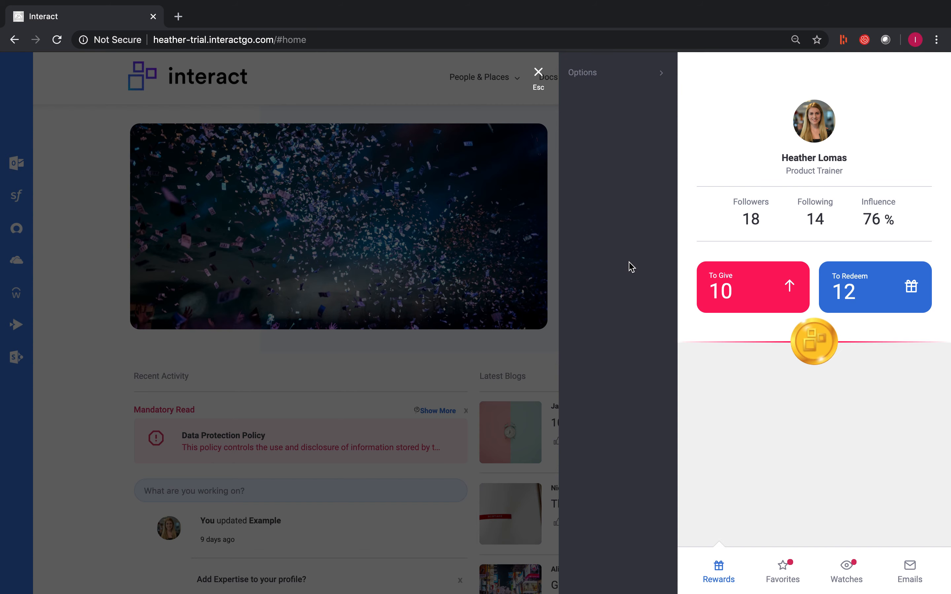
click(615, 283)
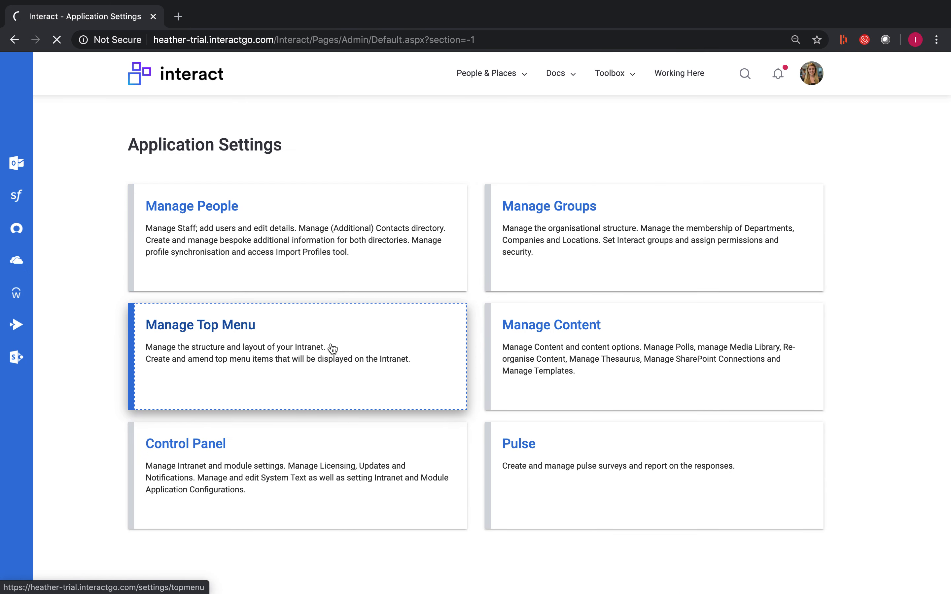
click(331, 348)
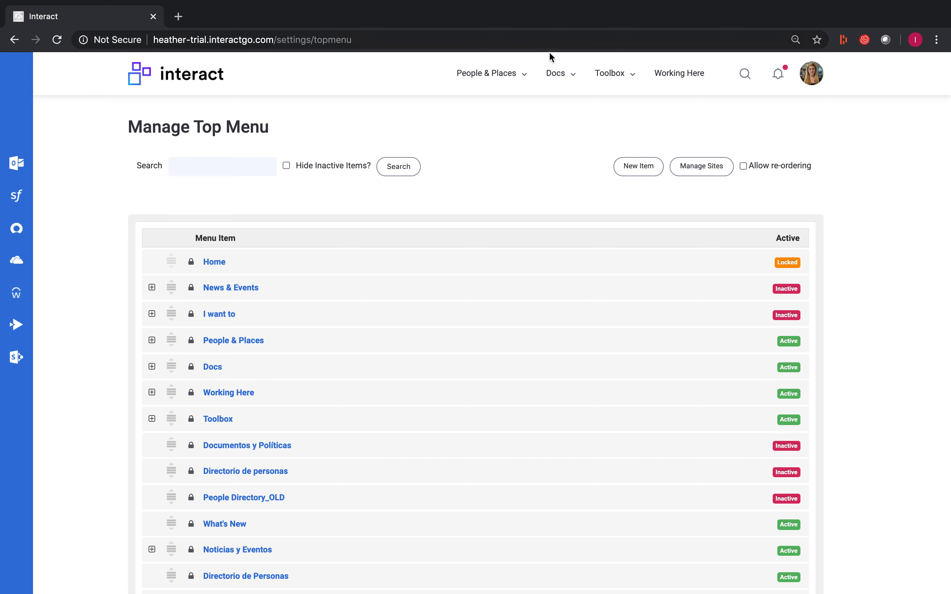
click(630, 77)
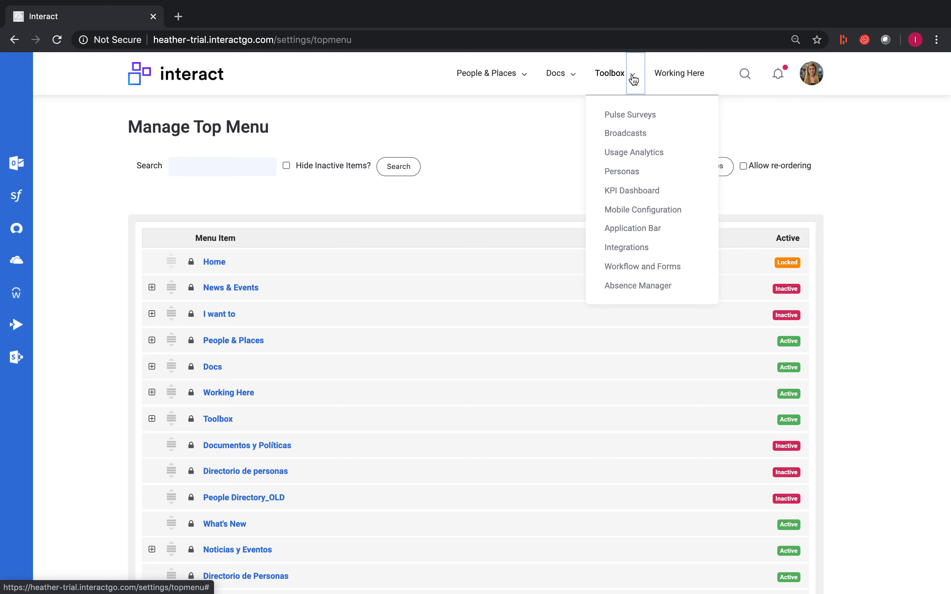
click(523, 119)
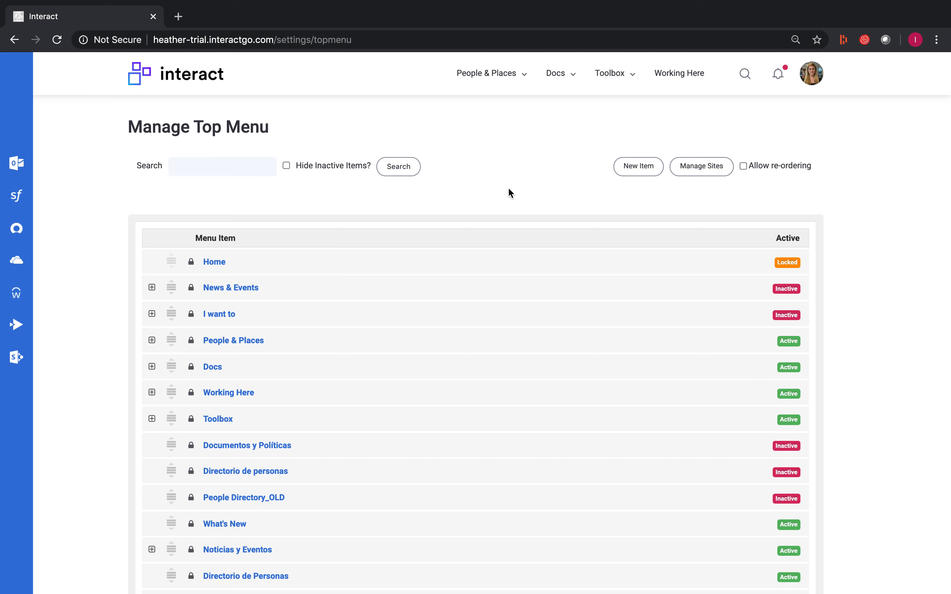
Step: Start a new top menu item titled "News & Events"
click(641, 172)
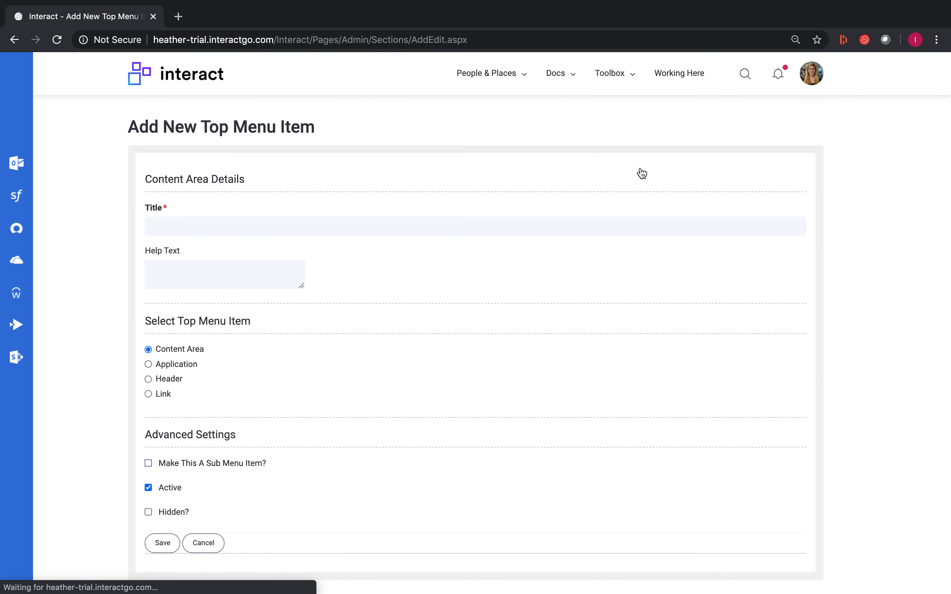
click(478, 226)
text(News & Events)
Step: Set the News & Events item's type to Header and save it as an active top-level item
scroll(393, 299, down, 3)
mouse_move(163, 284)
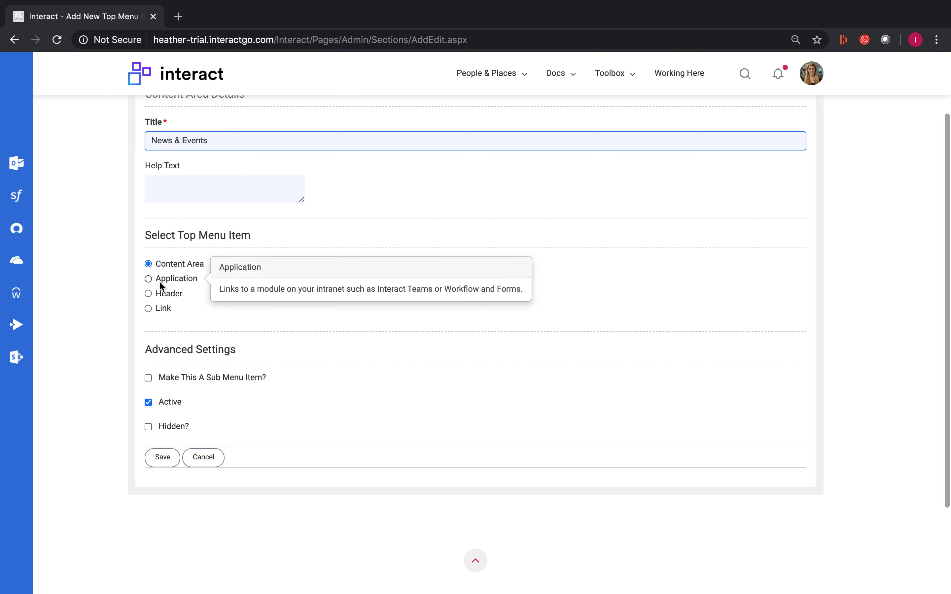
click(148, 294)
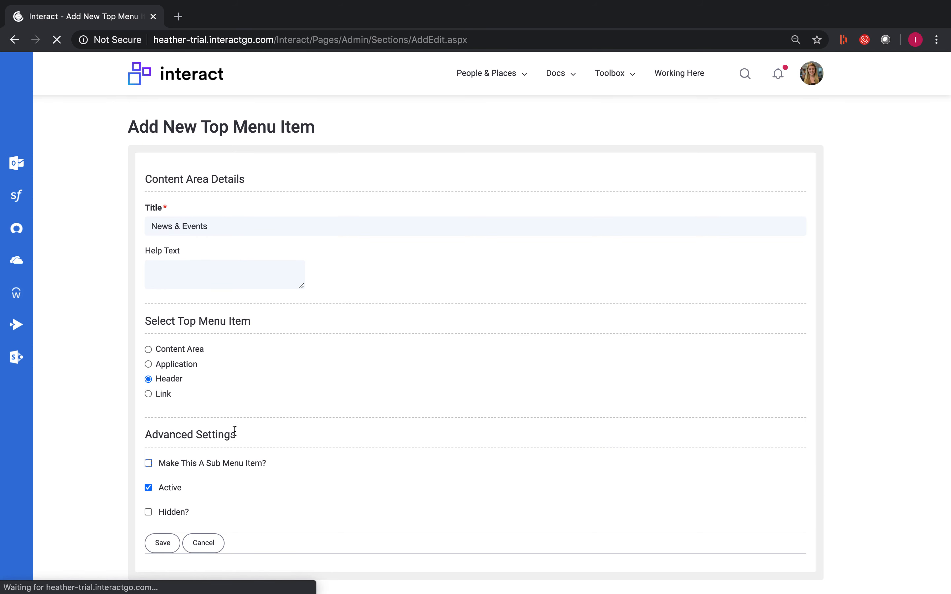
scroll(234, 432, down, 1)
mouse_move(236, 430)
scroll(236, 429, up, 2)
scroll(236, 430, down, 1)
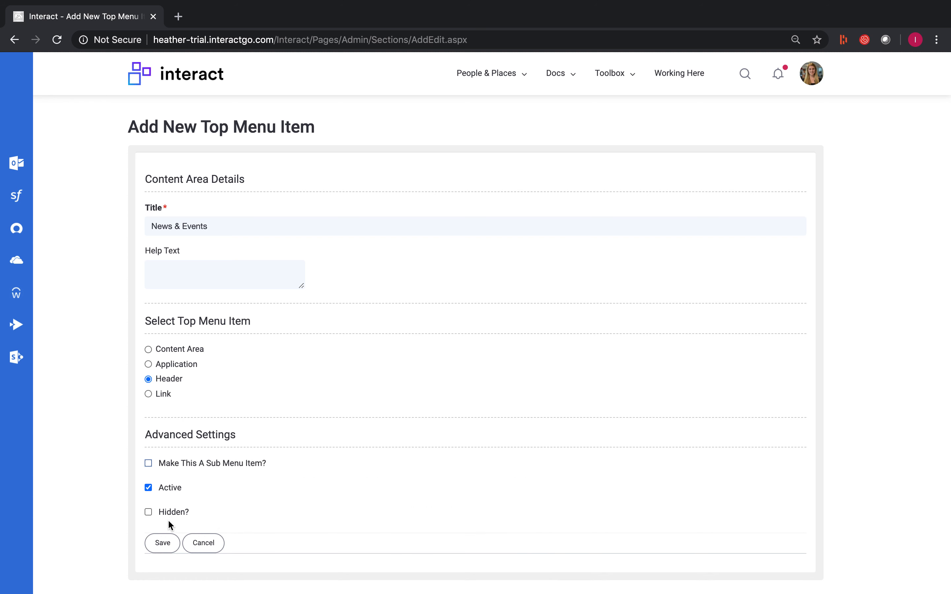
click(161, 546)
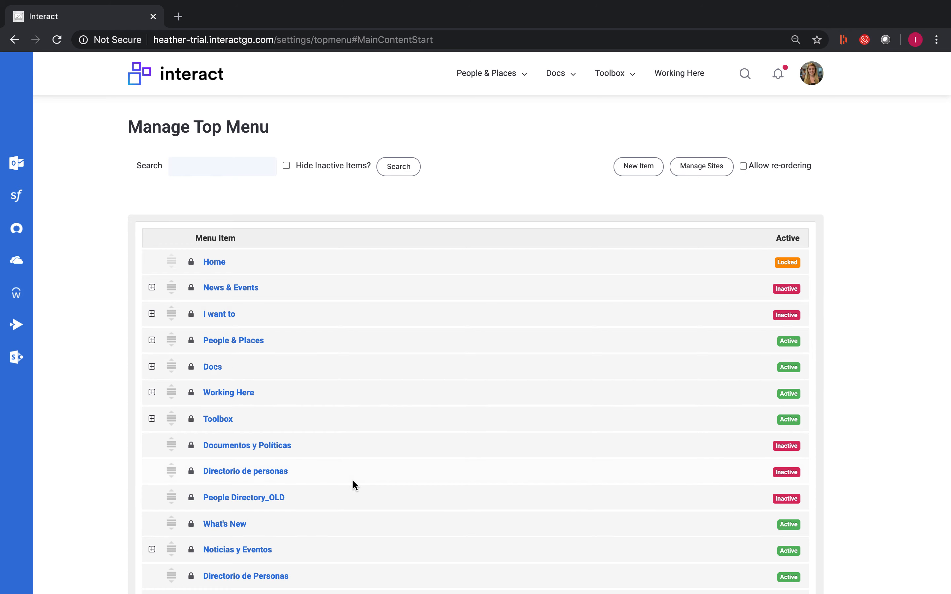
Step: Check the end of the menu item list for the new entry and examine the column layout under People & Places
scroll(355, 486, down, 5)
scroll(353, 479, down, 2)
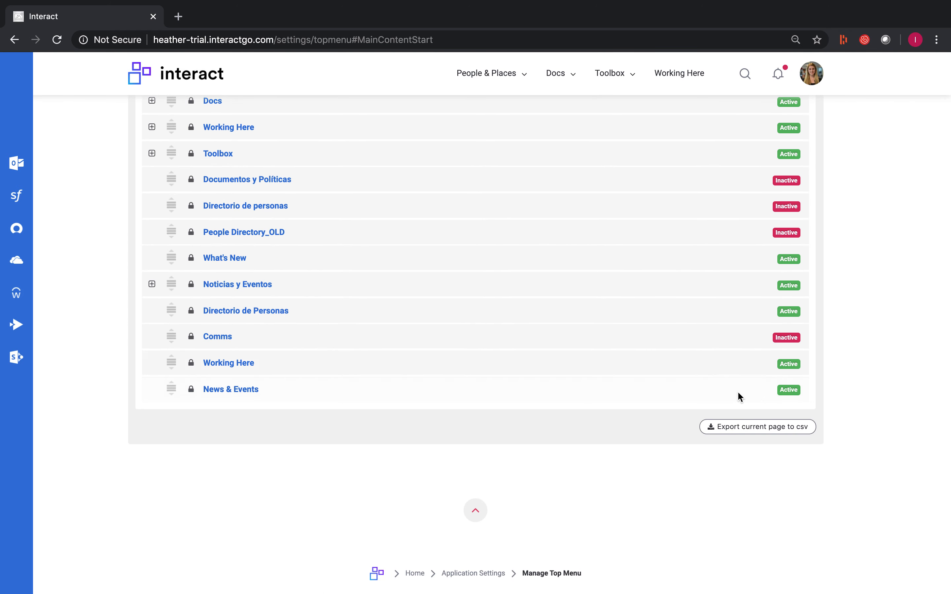
scroll(798, 393, up, 6)
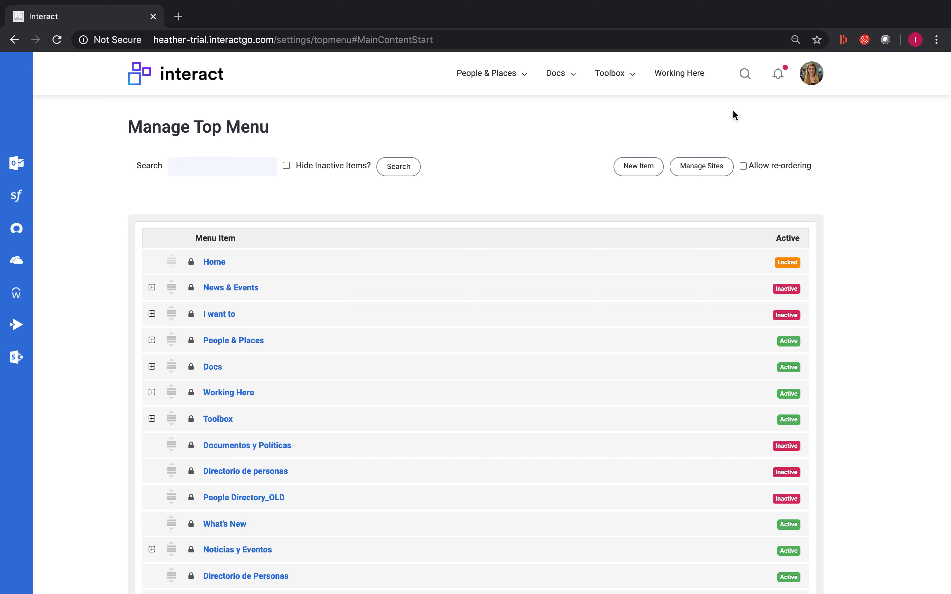
click(526, 77)
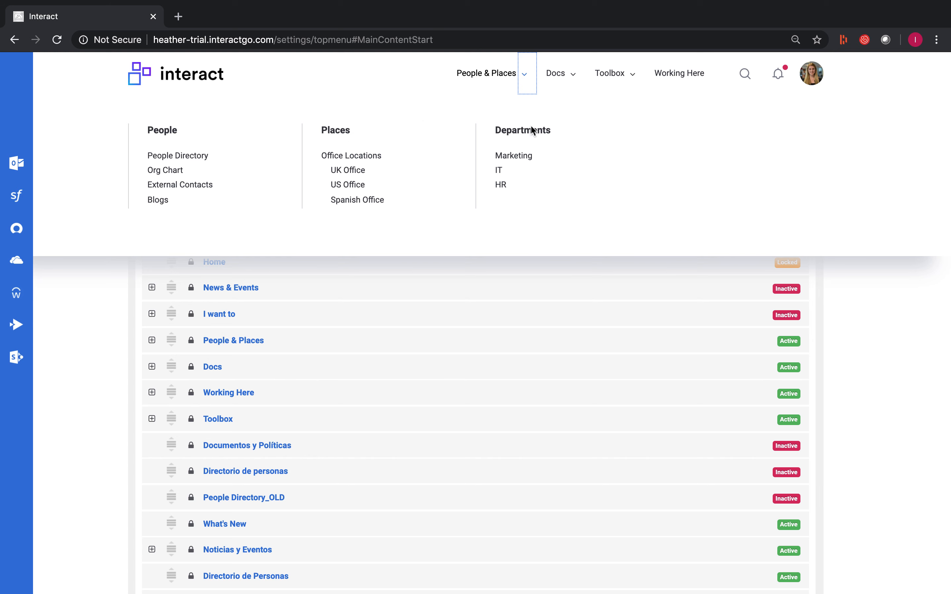
click(80, 308)
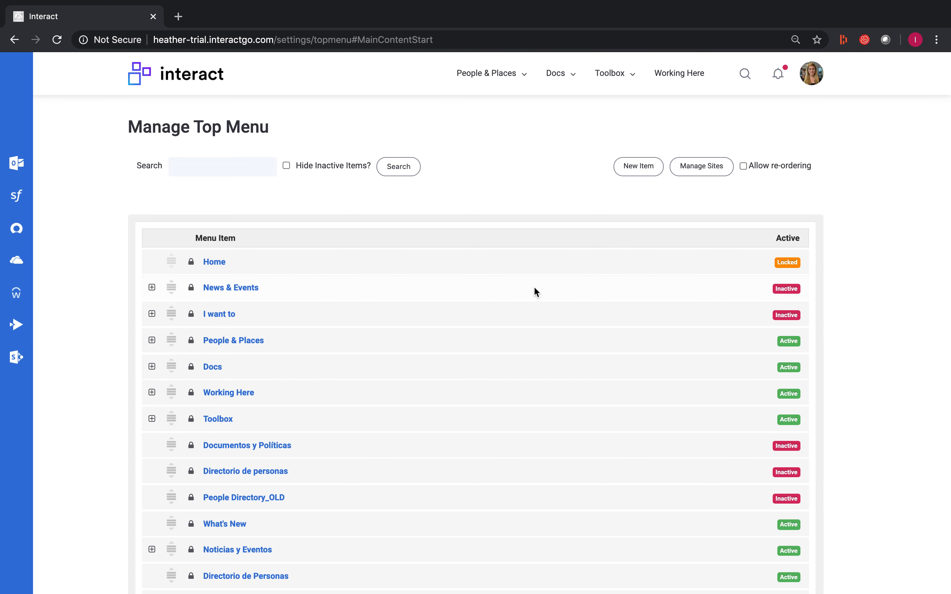
Step: Start another new menu item titled "News" and set its type to Header
click(638, 176)
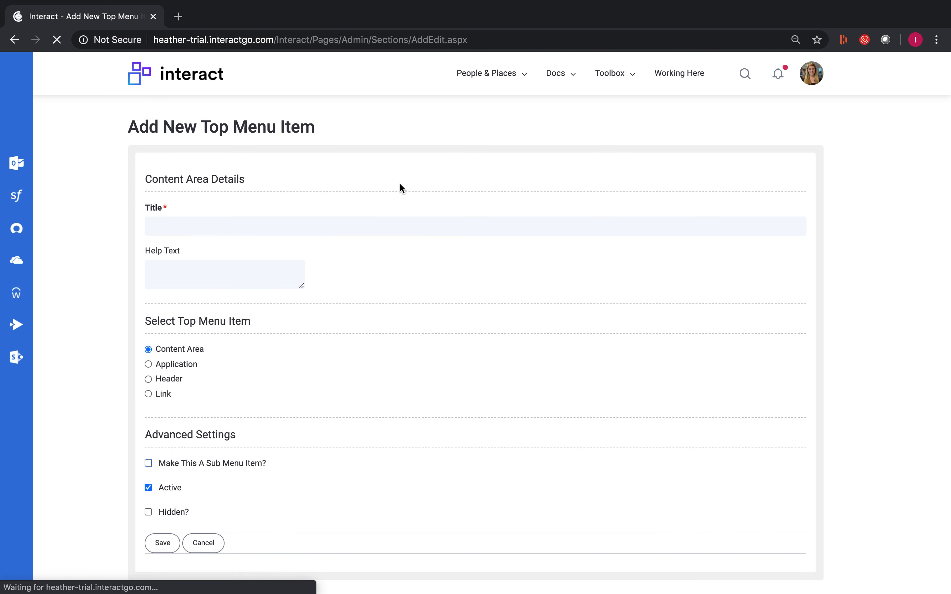
click(289, 228)
text(News)
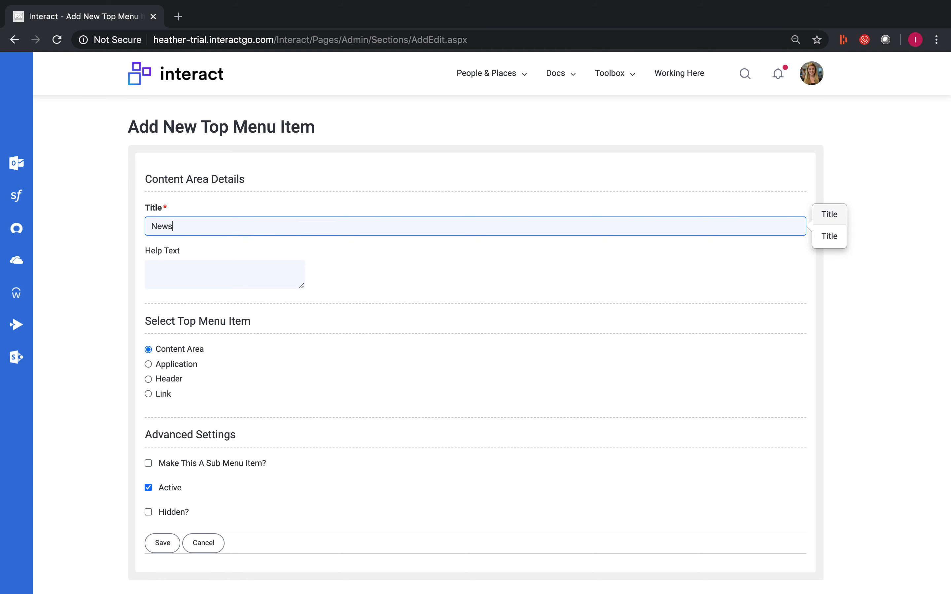
scroll(209, 369, down, 2)
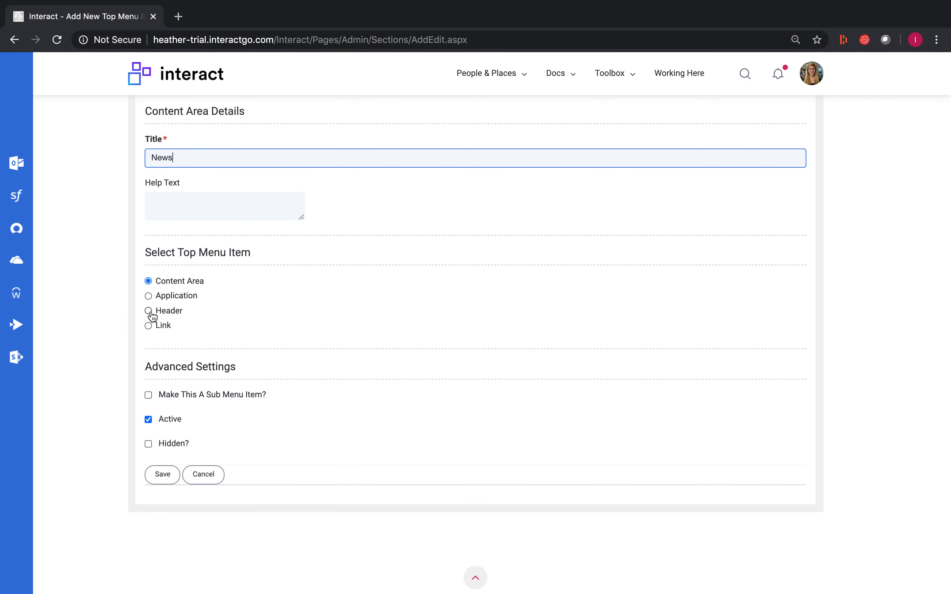
click(524, 75)
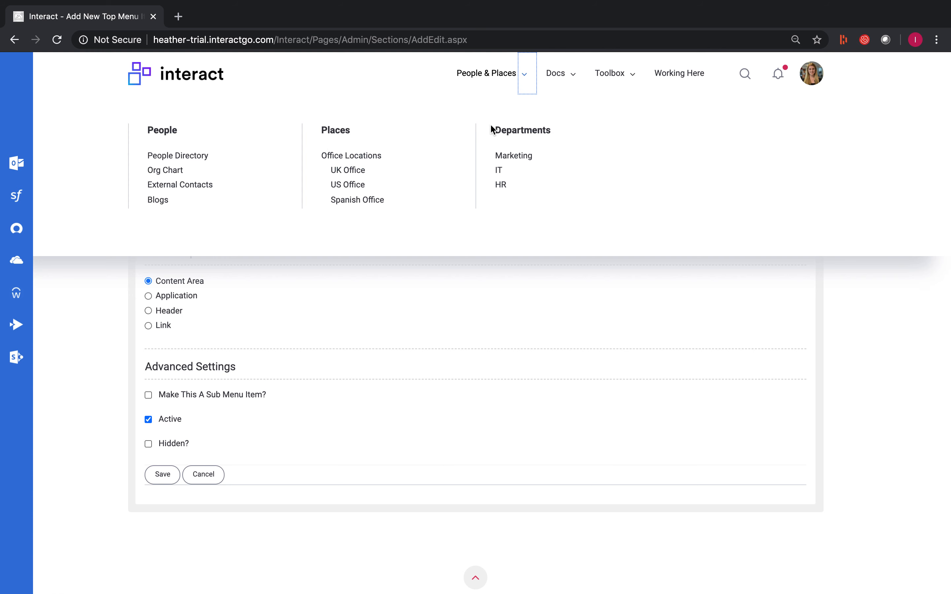
click(148, 312)
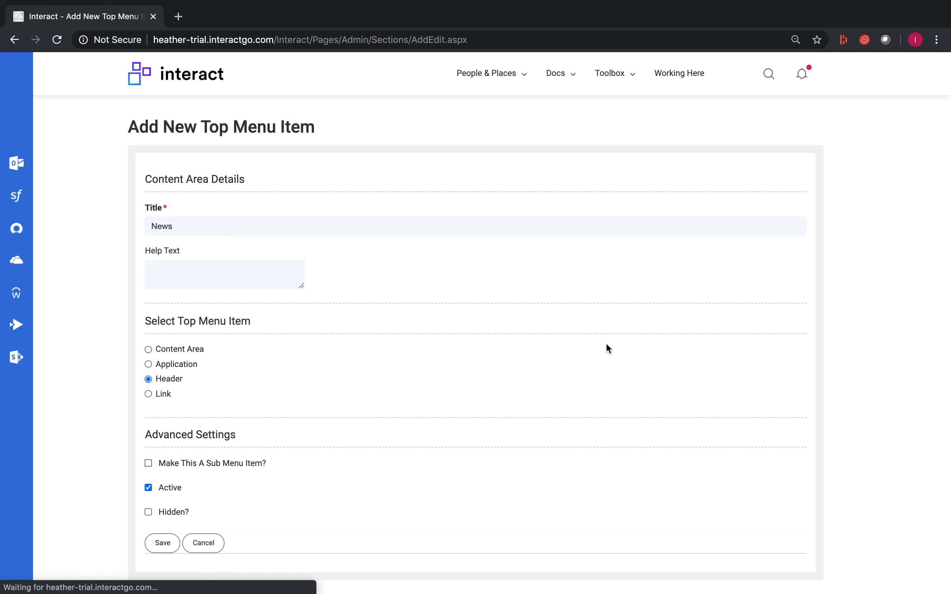
Step: Make the News header a sub menu item with News & Events as its parent, and save it
click(148, 464)
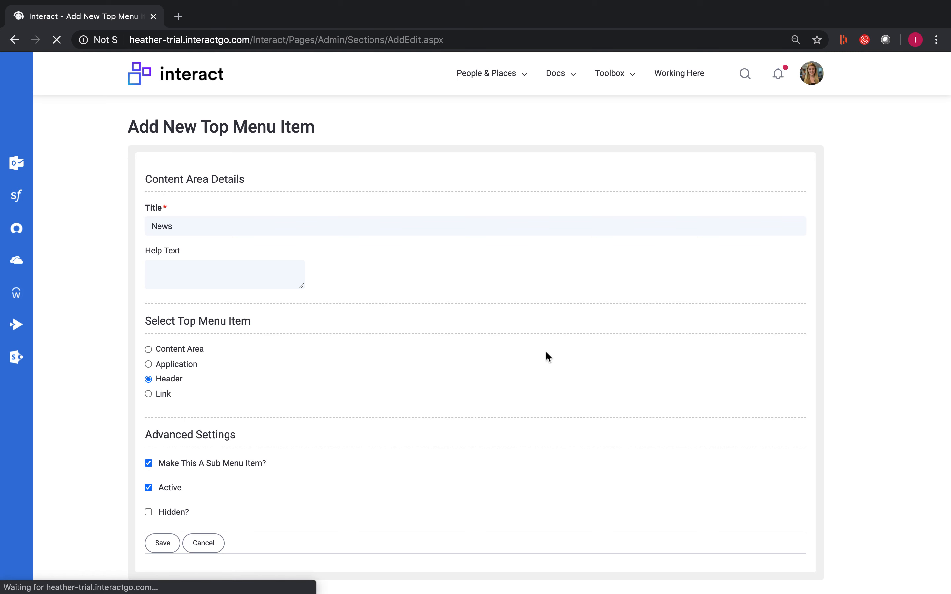
scroll(375, 371, down, 5)
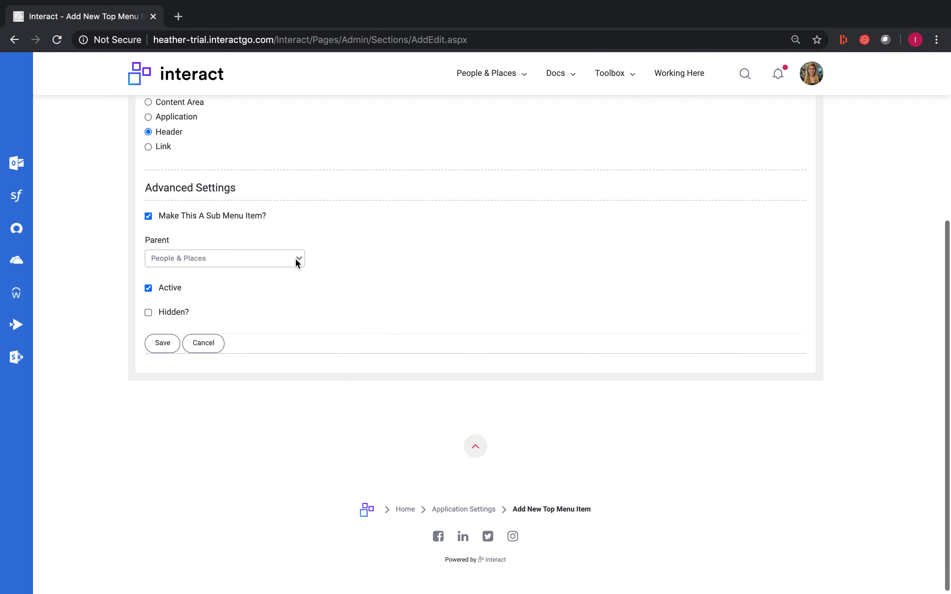
click(296, 258)
scroll(275, 381, down, 5)
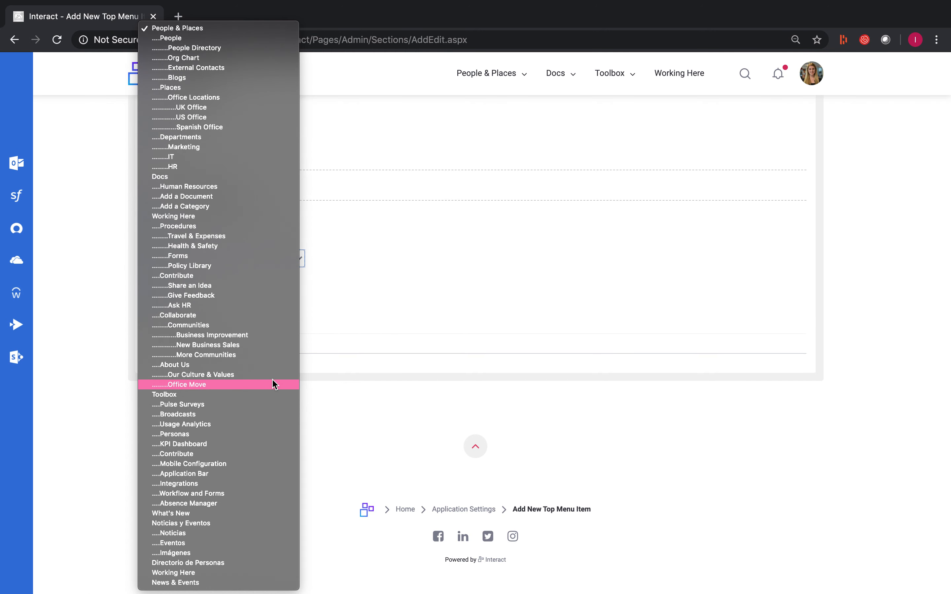
click(197, 582)
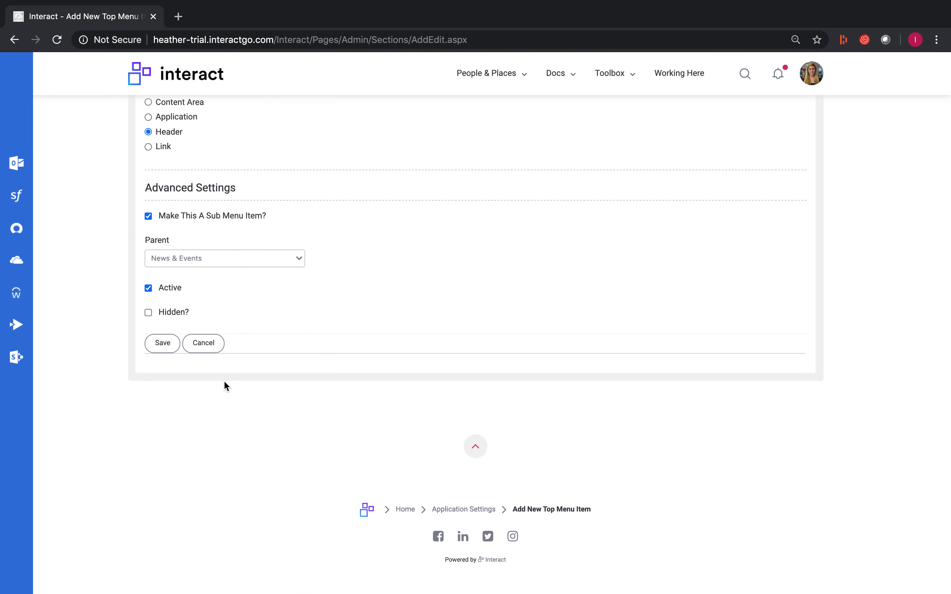
scroll(226, 387, up, 3)
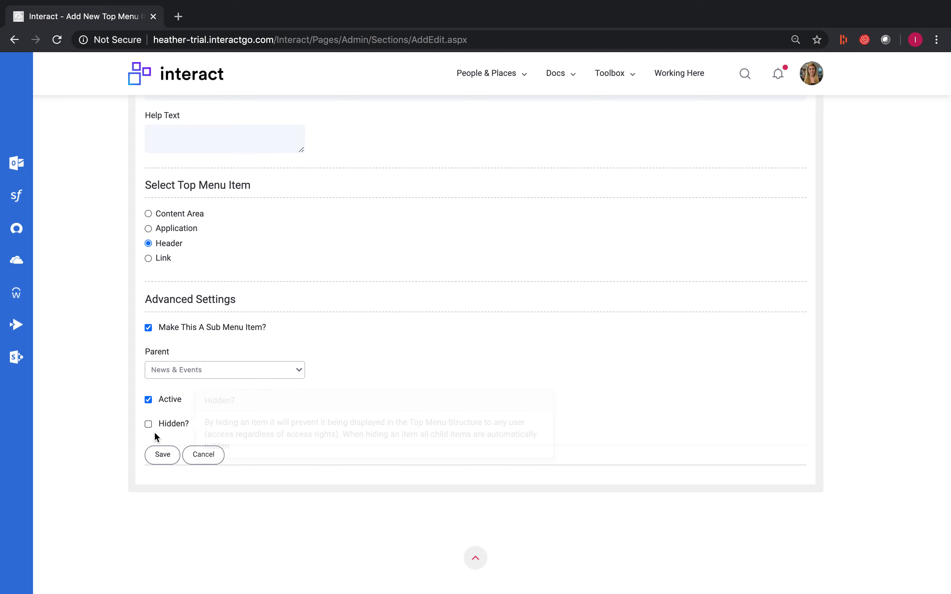
click(153, 458)
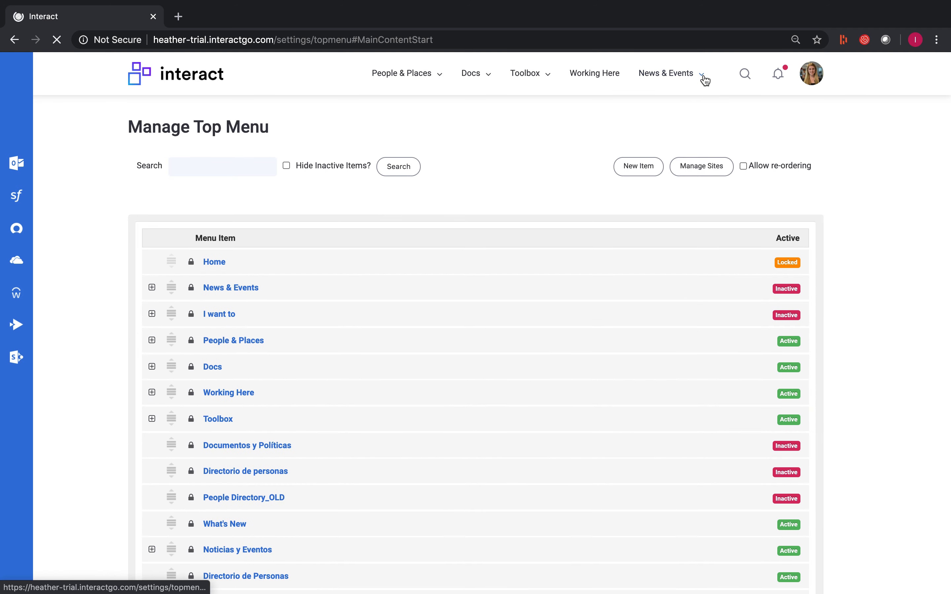
Step: Compare the entries under News & Events with those under Docs in the top menu
click(704, 78)
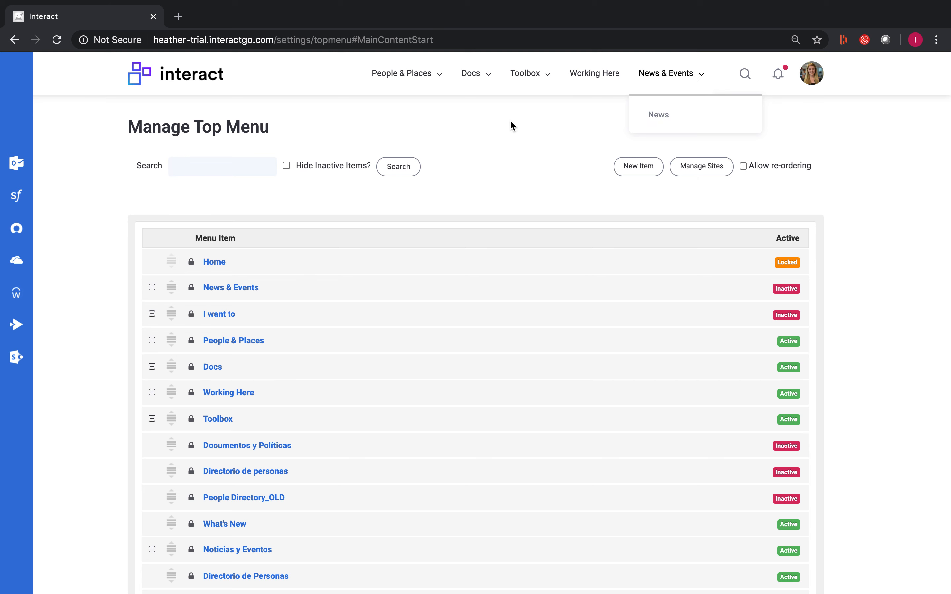
click(488, 75)
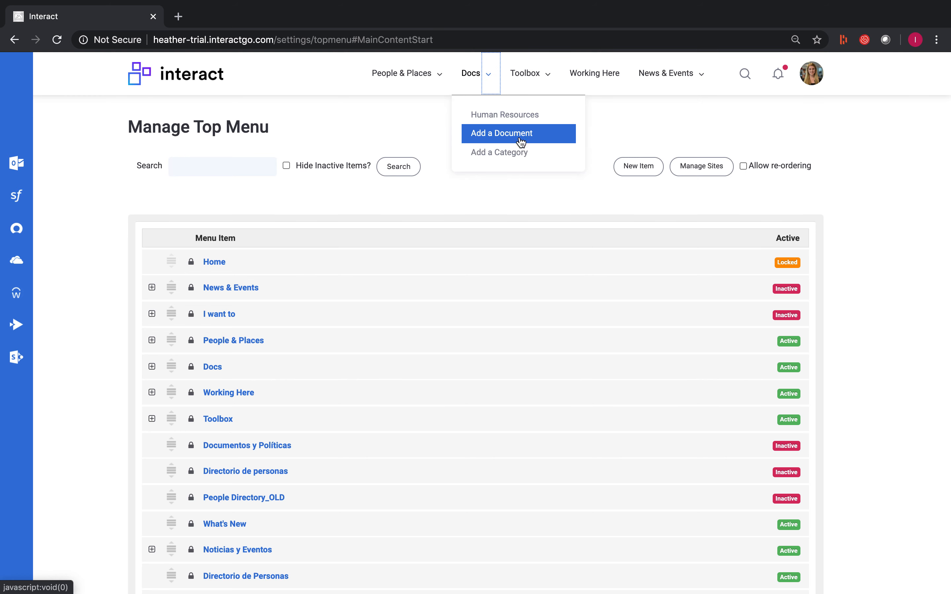
click(648, 127)
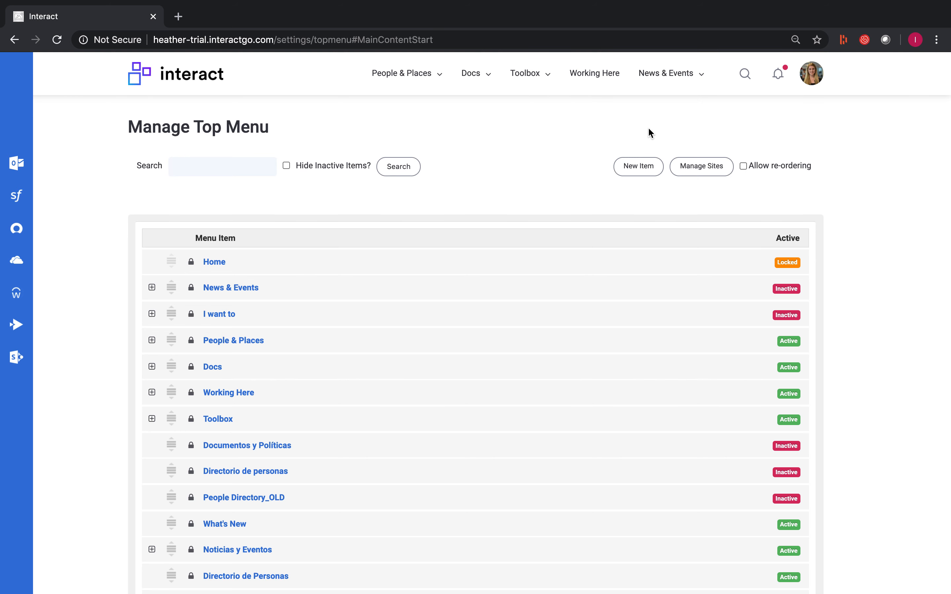
Step: Start a new top menu item titled "Events" and set its type to Header
click(654, 172)
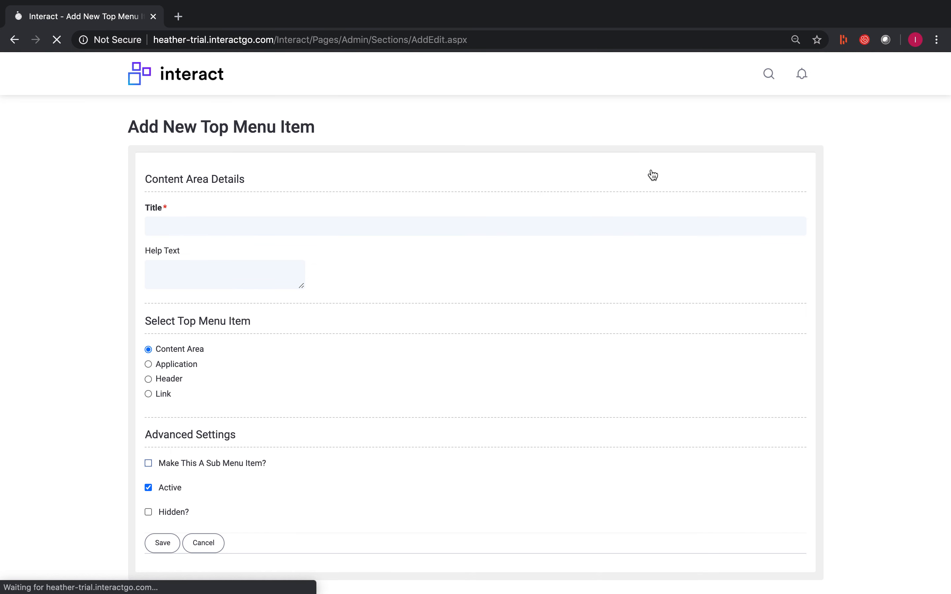
click(308, 227)
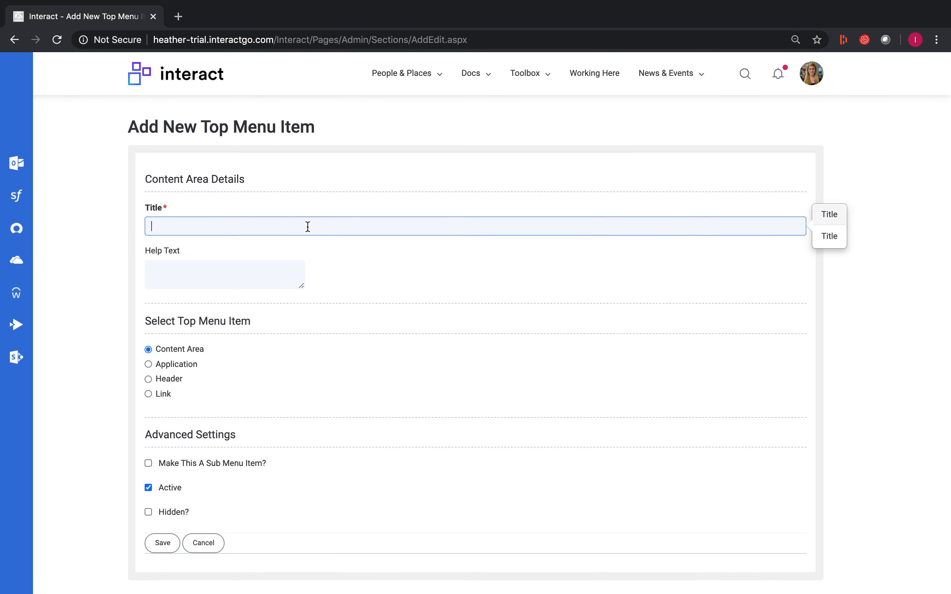
text(Event)
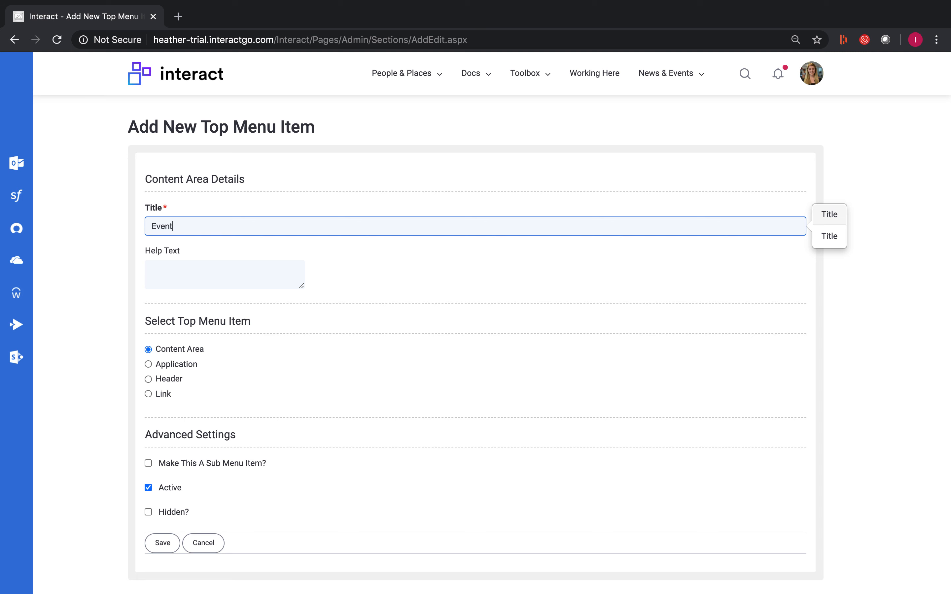
text(s)
click(149, 379)
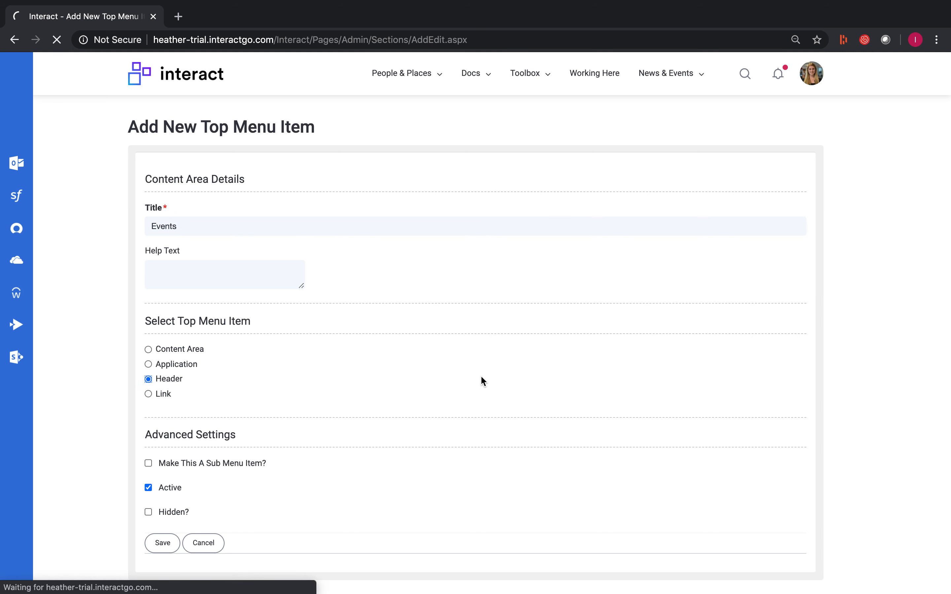
Step: Make the Events header a sub menu item with News & Events as its parent, and save it
scroll(365, 408, down, 4)
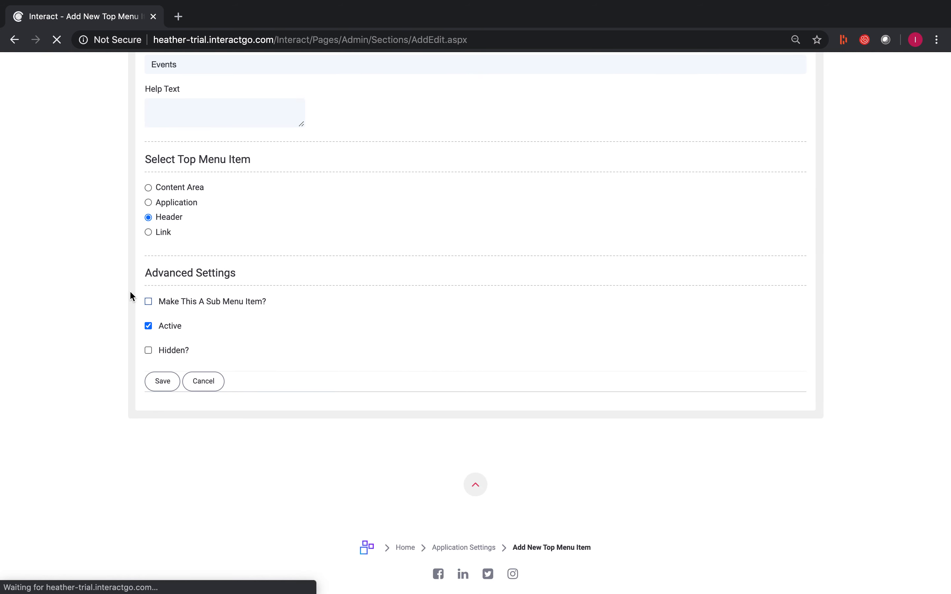
click(149, 302)
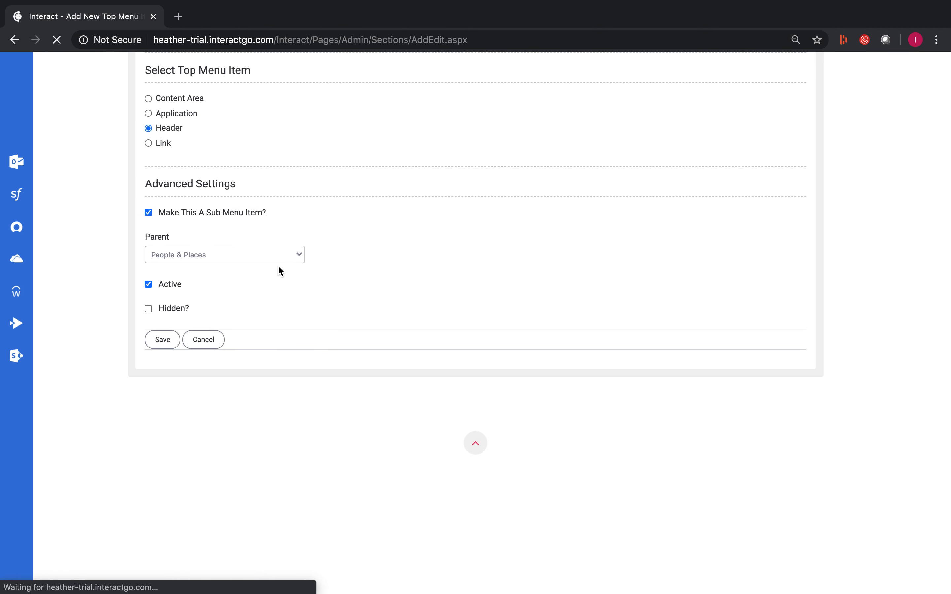
click(287, 258)
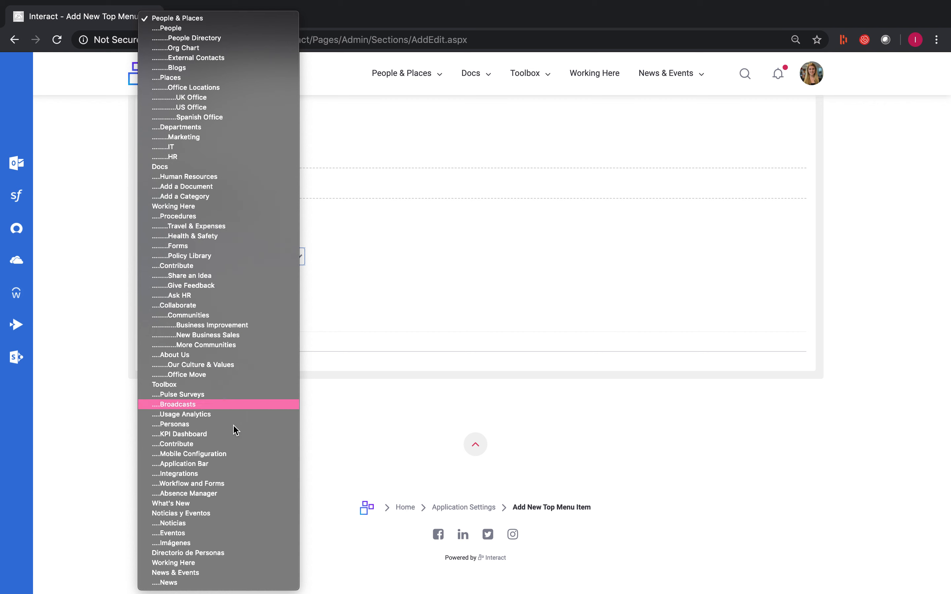
click(198, 573)
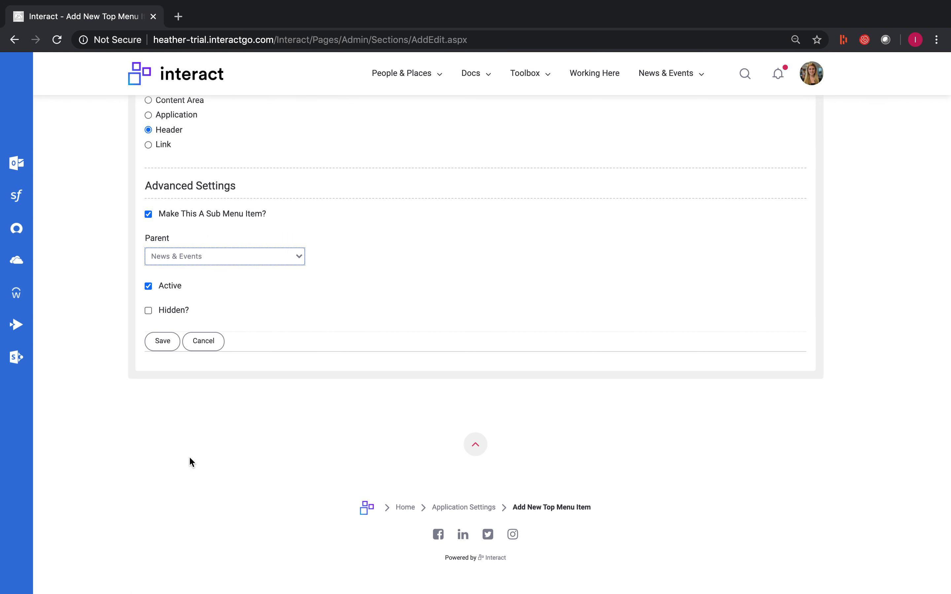
click(165, 343)
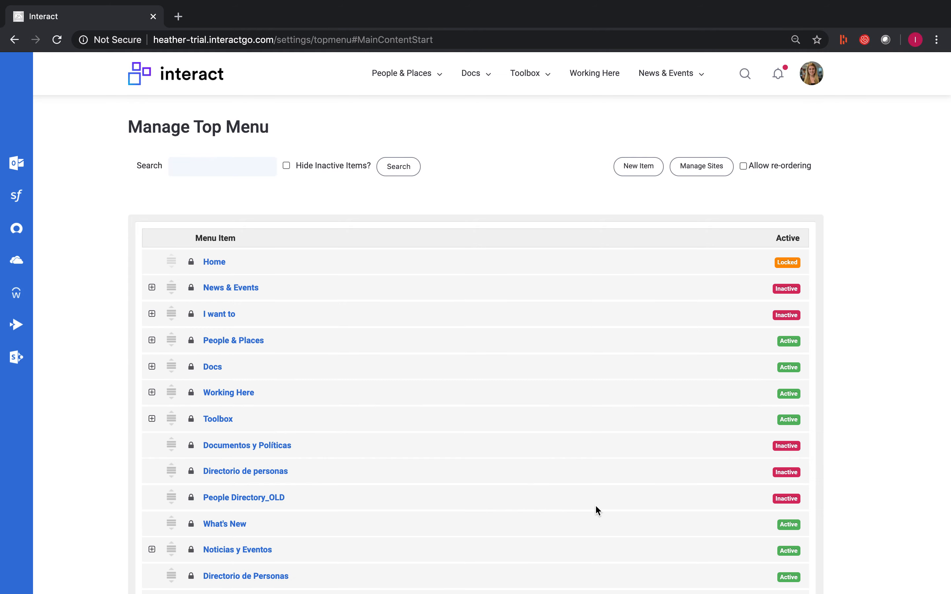
Step: Start a new top menu item titled "> News & Events", keeping Content Area as its type
click(634, 172)
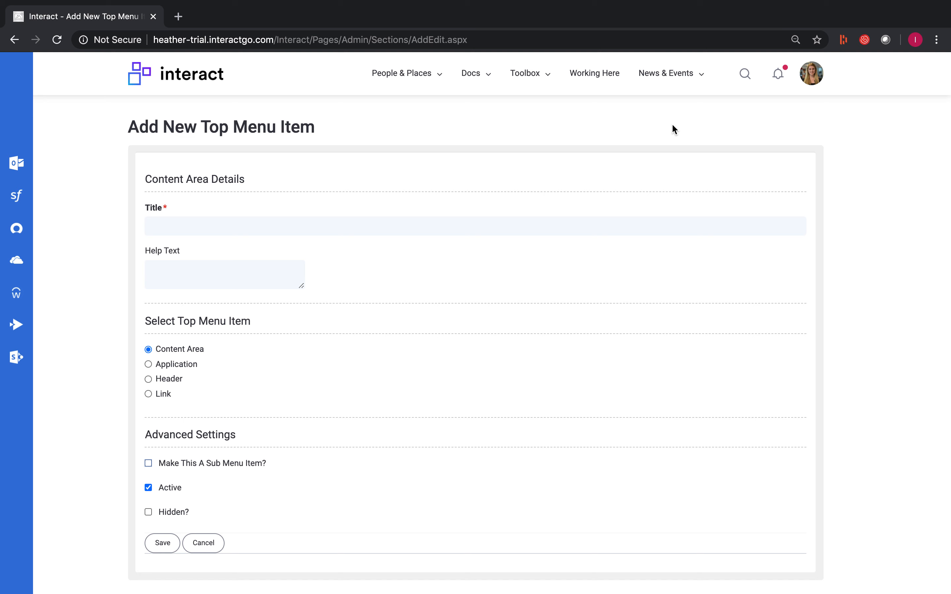
click(703, 78)
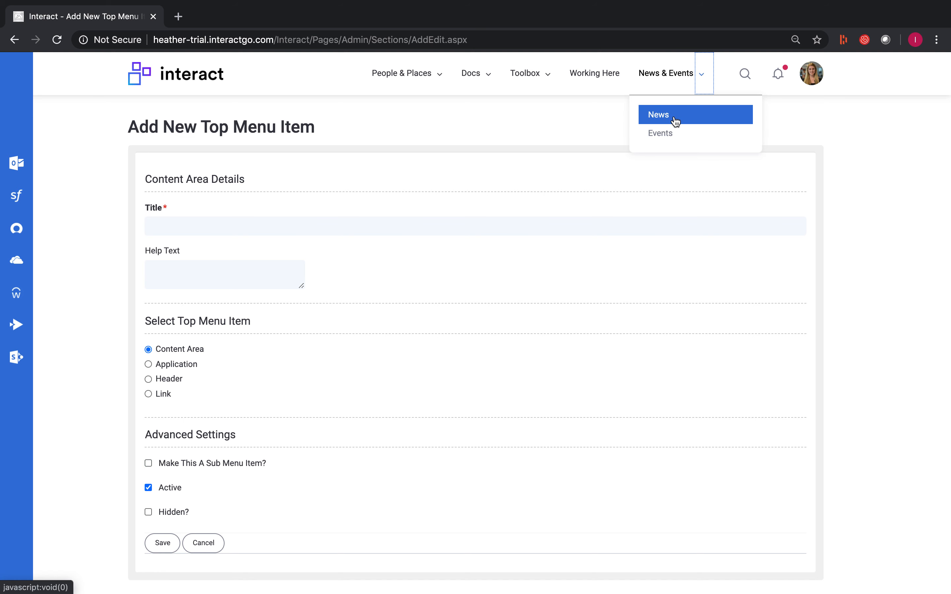
click(425, 224)
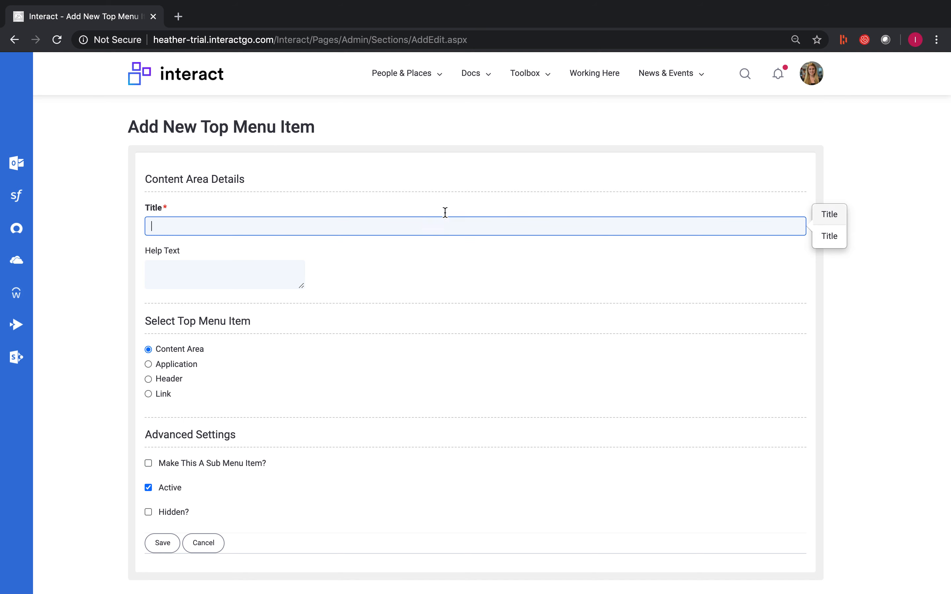
text(News&)
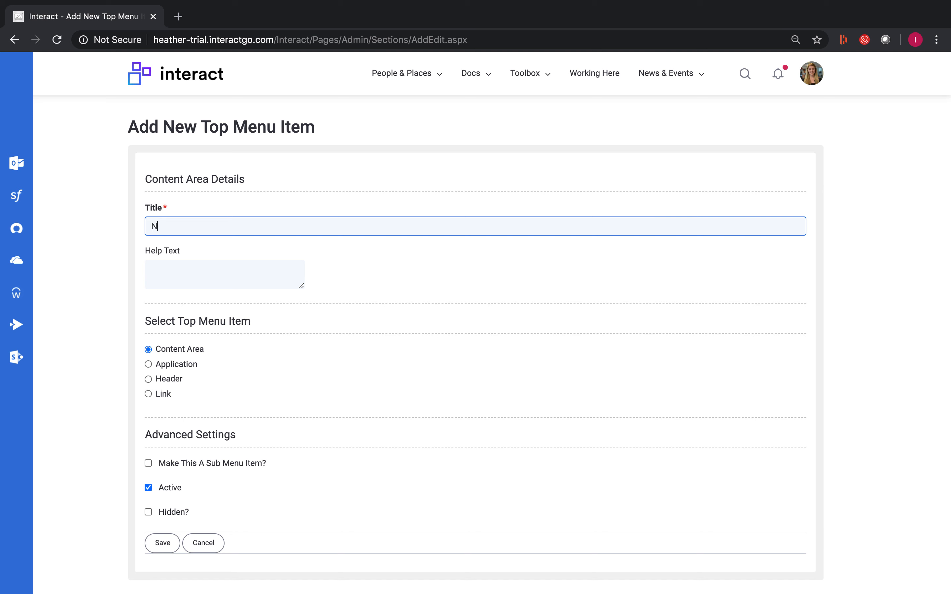
key(BackSpace)
text(& Events)
key(Left)
key(Left)
key(Left)
key(Left)
key(Left)
key(Left)
key(Left)
key(Left)
key(Left)
key(Left)
key(Left)
key(Left)
text(>)
click(155, 232)
Step: Make the > News & Events content area a sub menu item with News & Events as its parent, and save it
scroll(117, 300, down, 3)
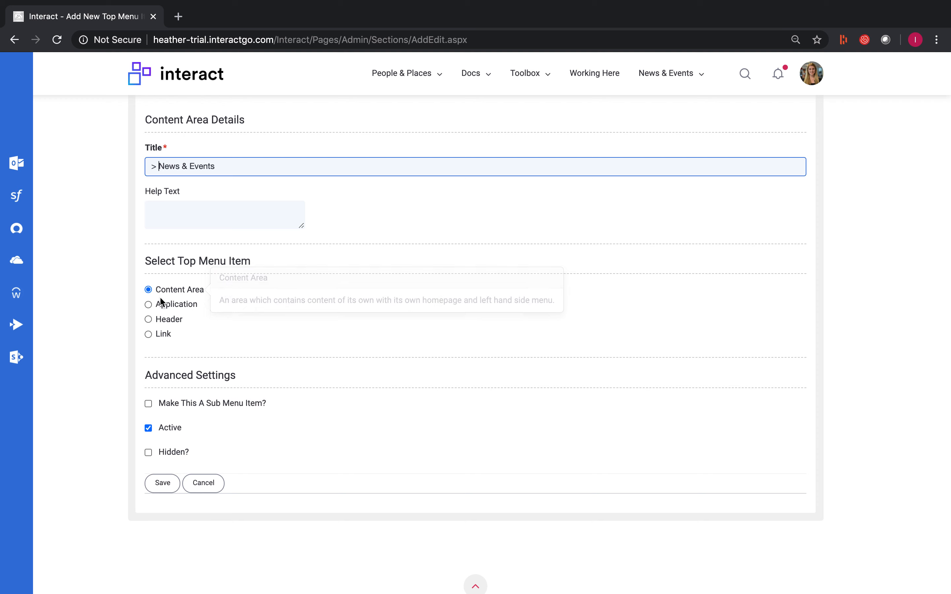
click(149, 403)
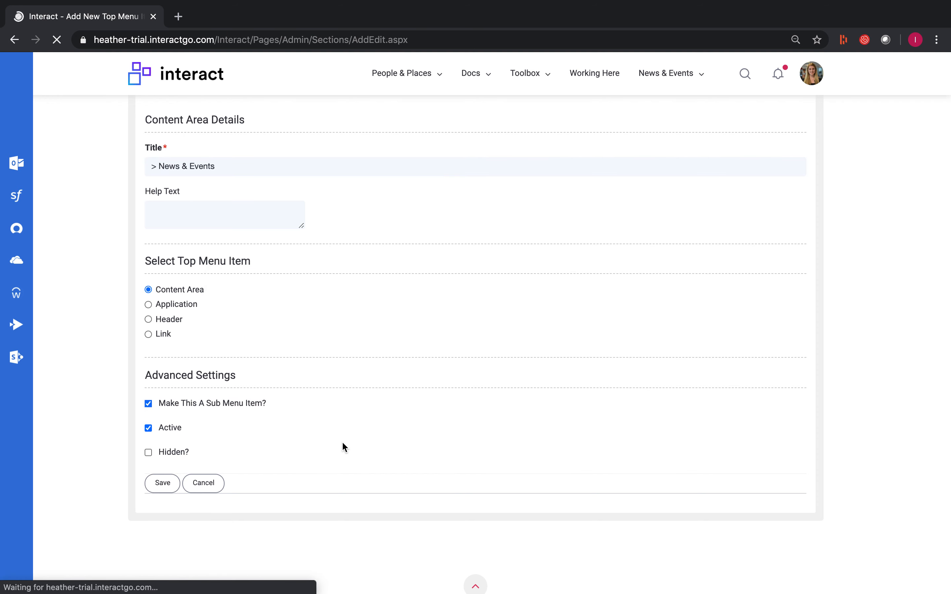
scroll(348, 428, down, 6)
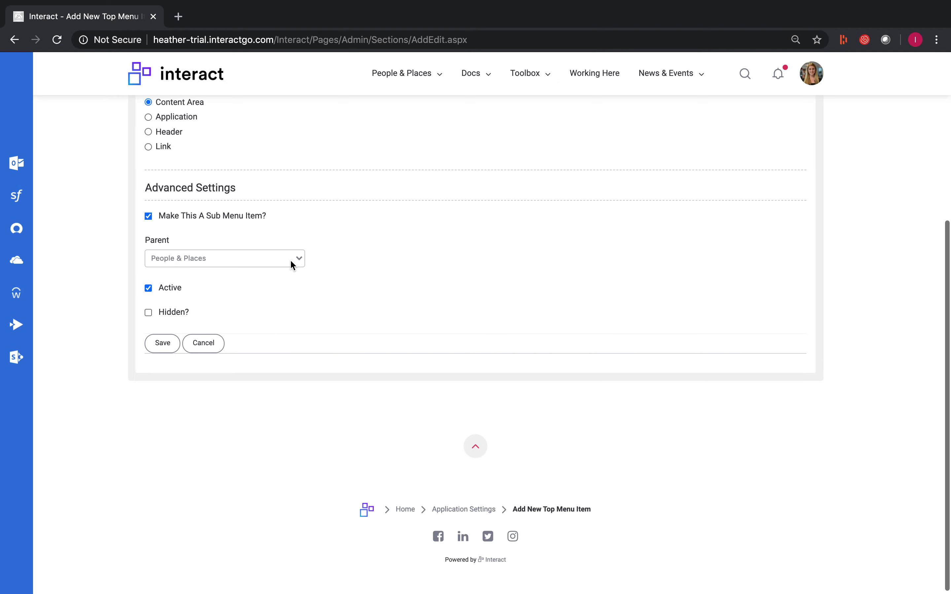
click(292, 266)
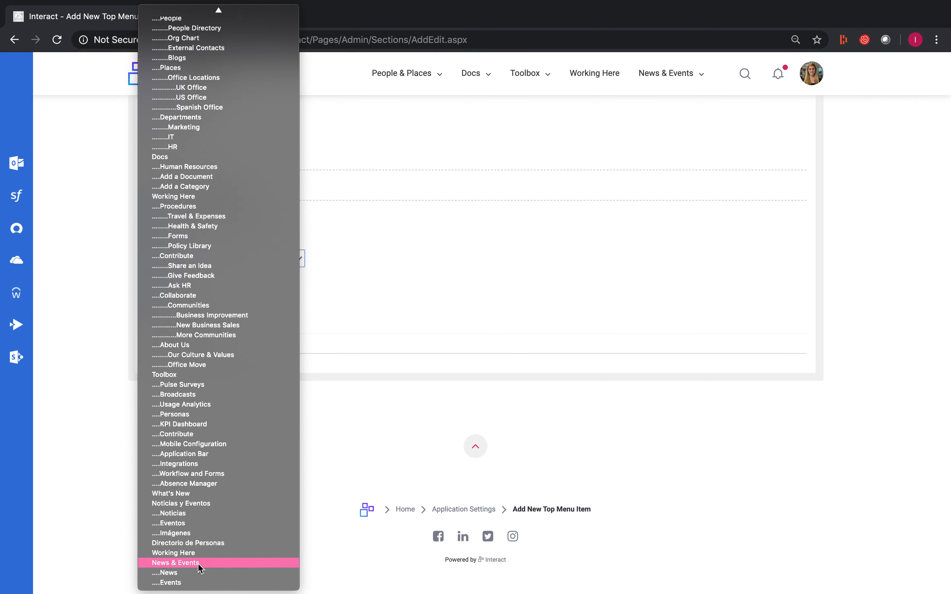
click(199, 563)
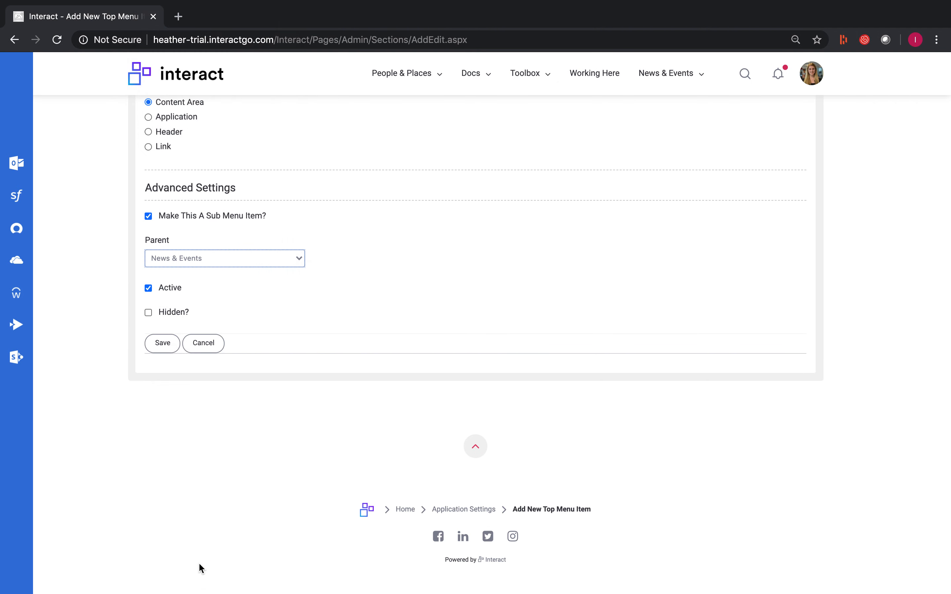
click(163, 350)
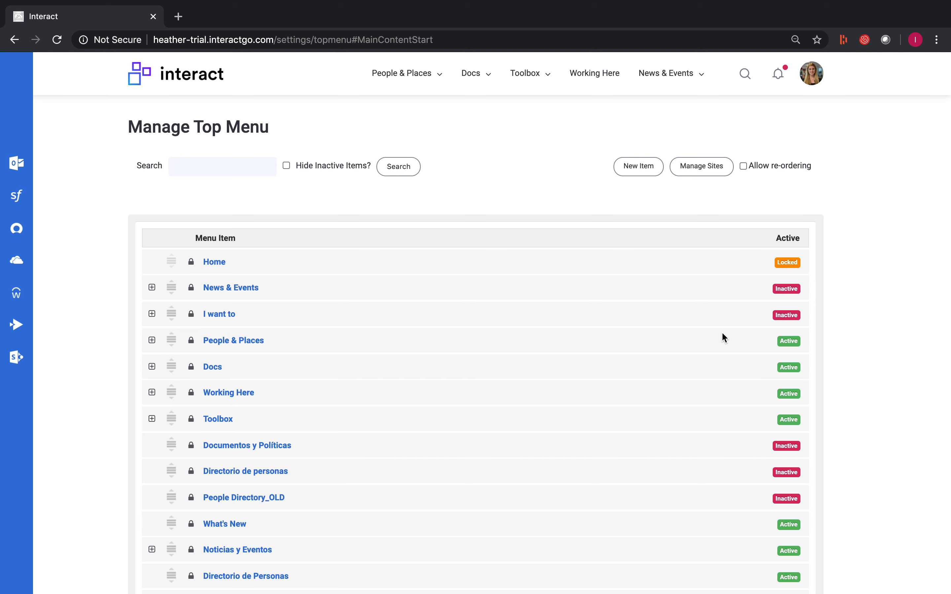
Step: Open the > News & Events content area from the top menu and go to its menu management page
click(700, 74)
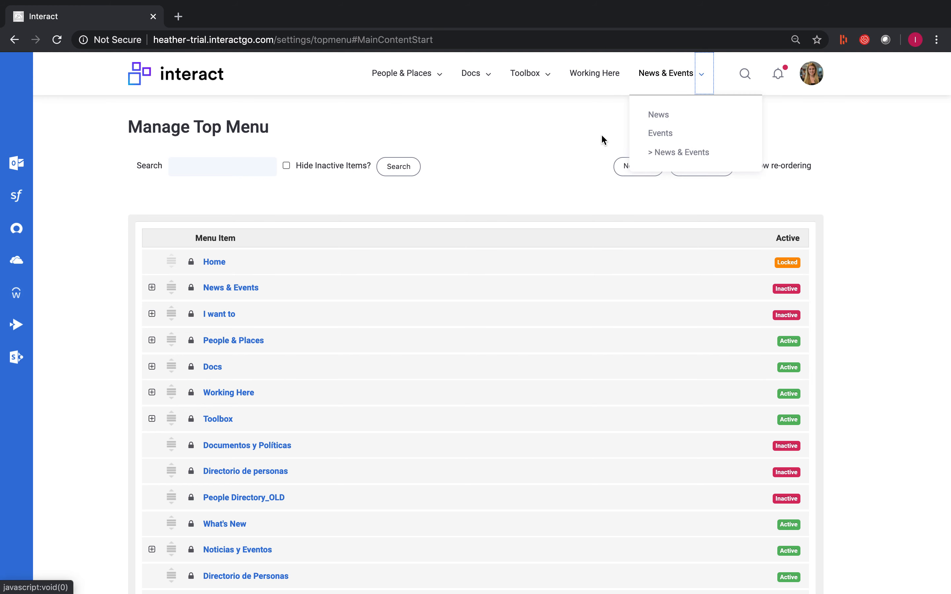
click(669, 158)
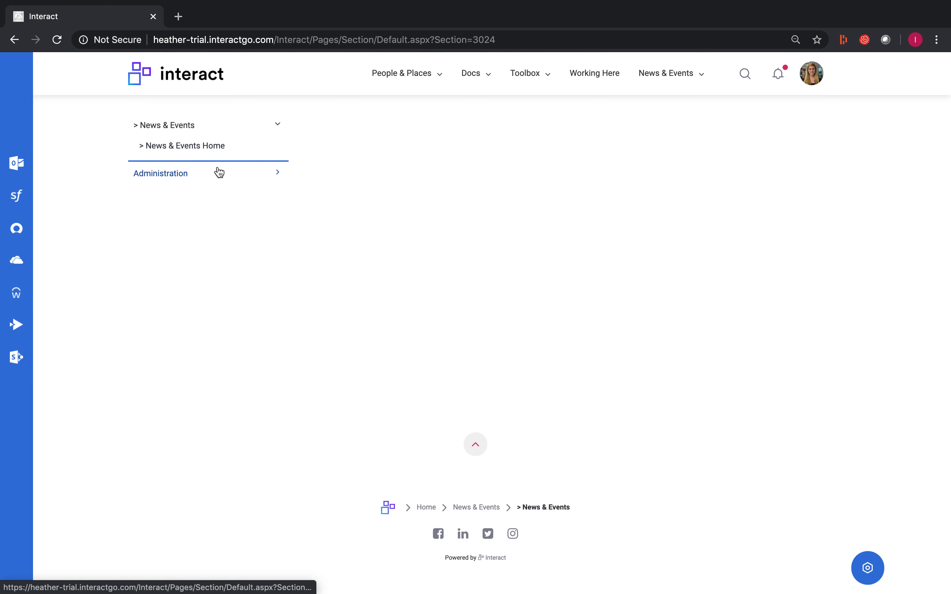
click(228, 176)
click(190, 231)
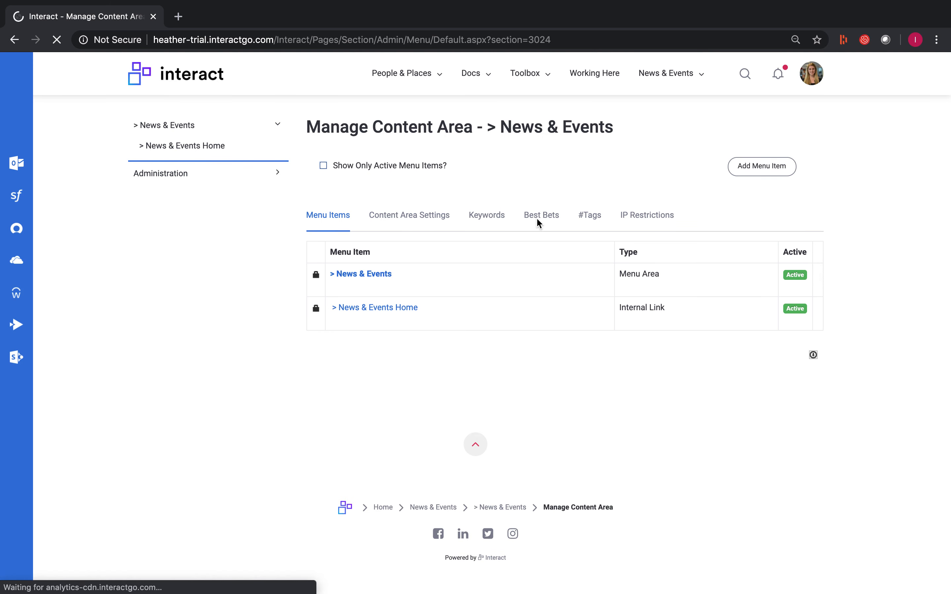
Step: Add a category named "Headline News" under > News & Events and save it
click(757, 167)
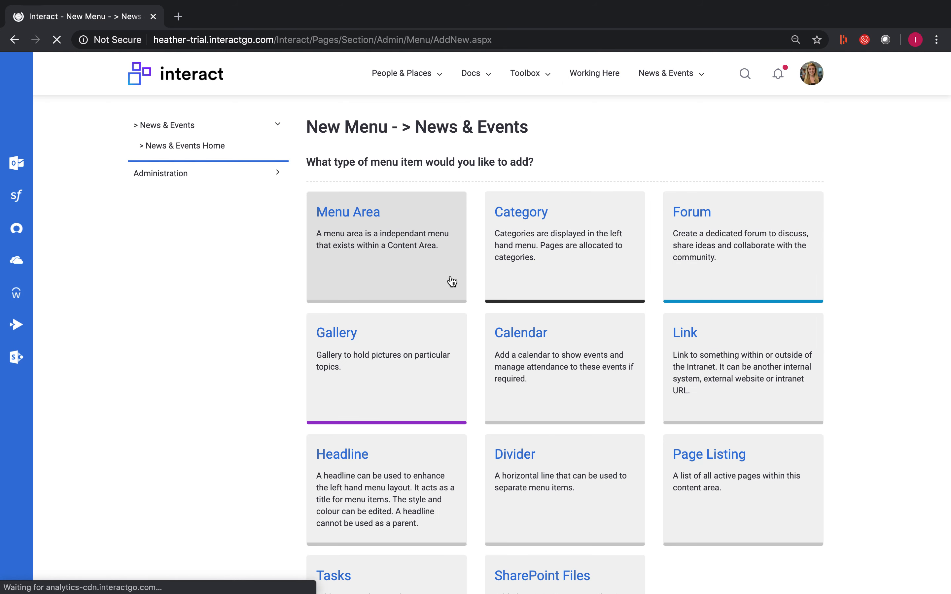
click(546, 255)
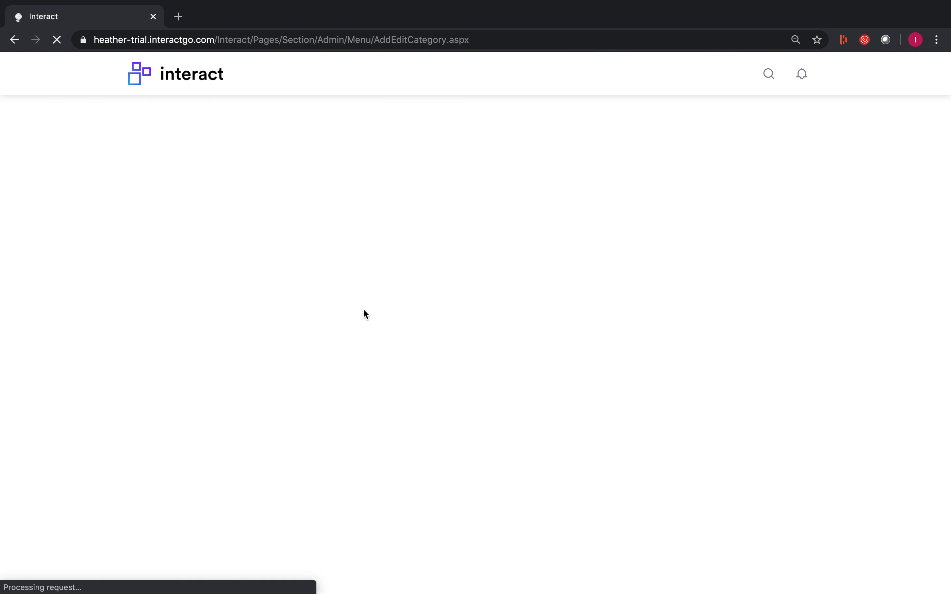
click(422, 212)
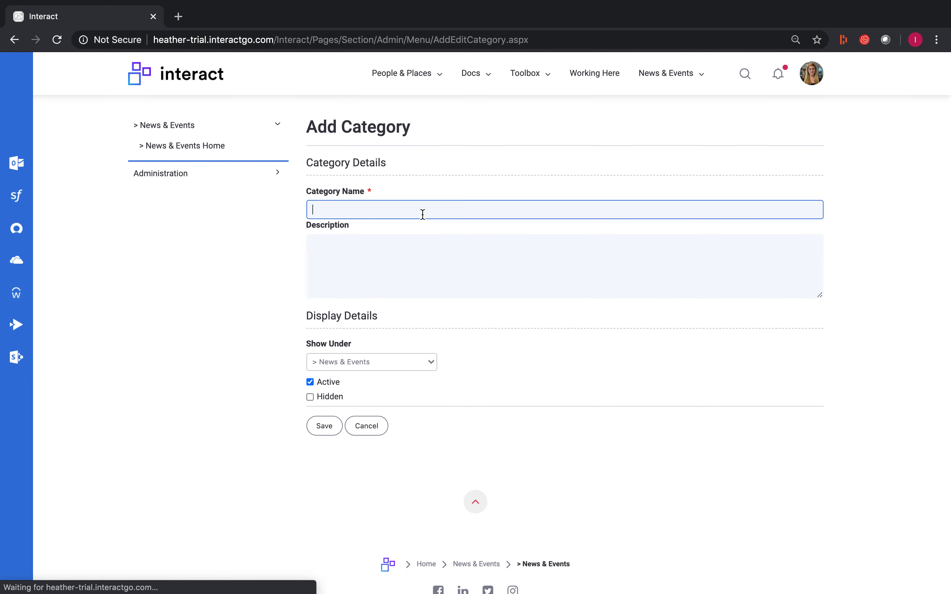
text(Headline News)
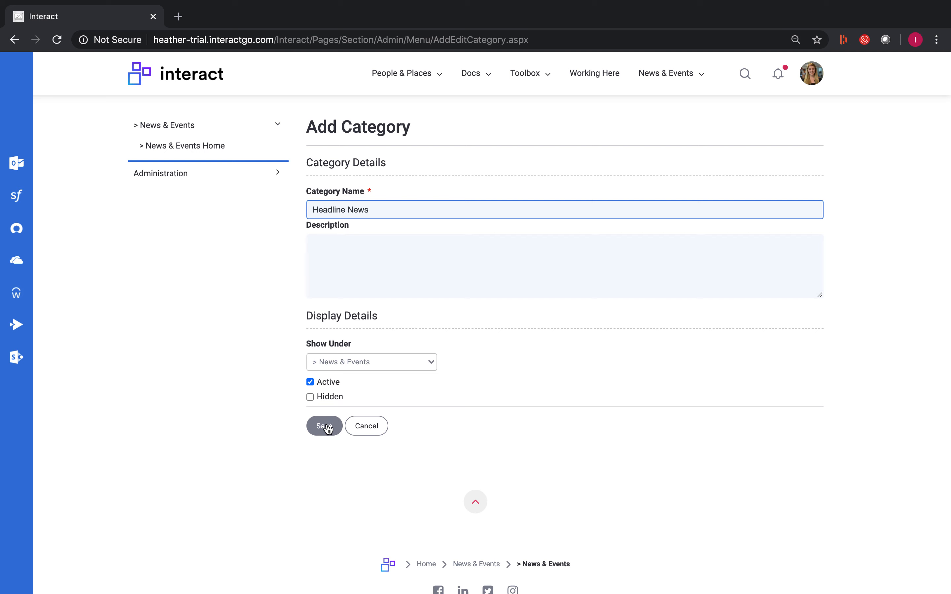
click(326, 427)
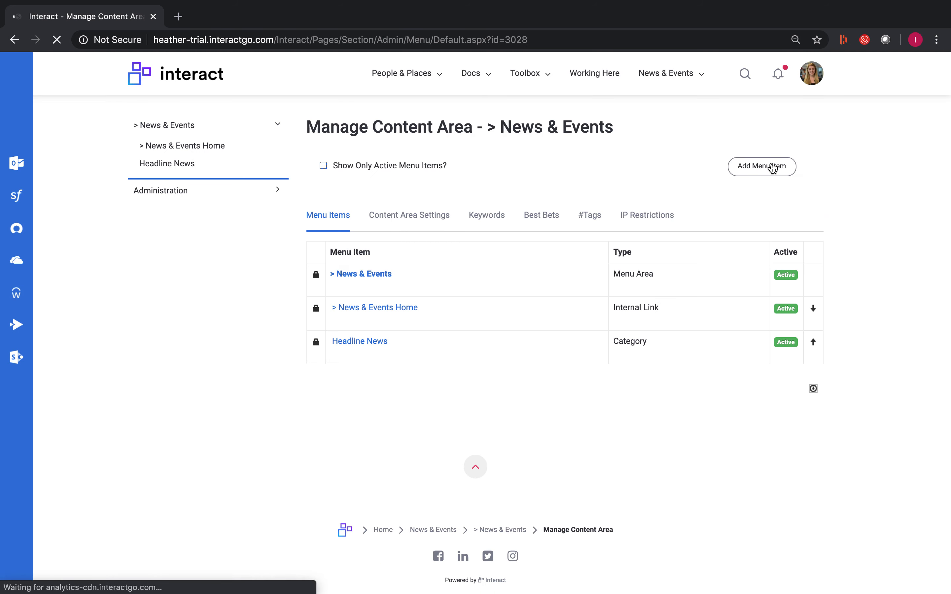
Step: Add another category named "UK News" to the > News & Events content area and save it
click(772, 167)
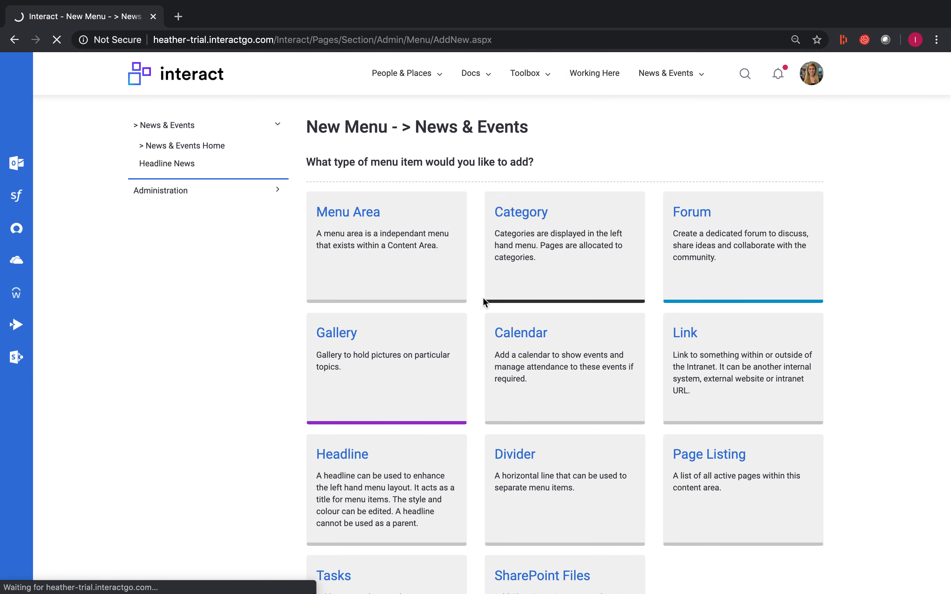
click(484, 298)
click(410, 215)
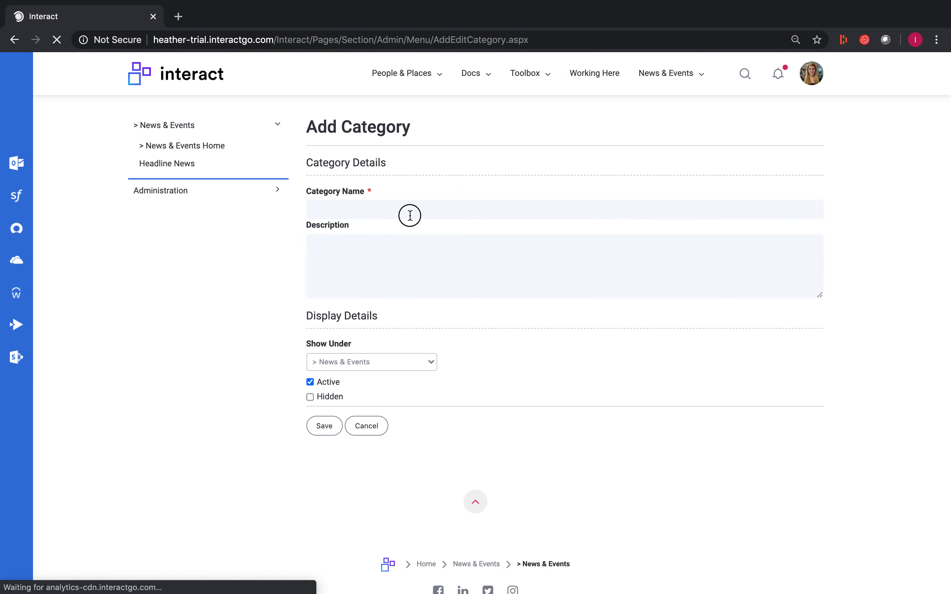
text(U)
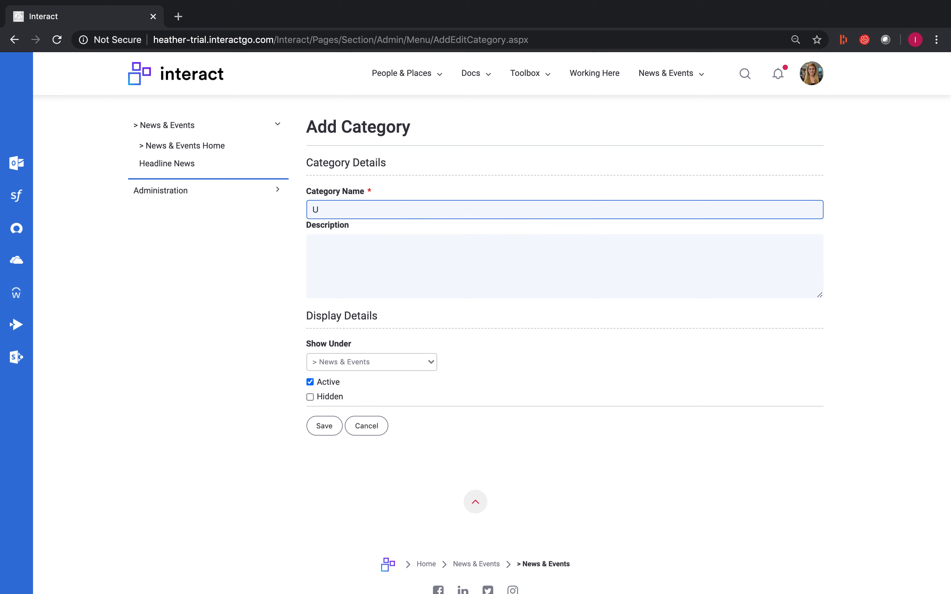
text(K News)
click(318, 428)
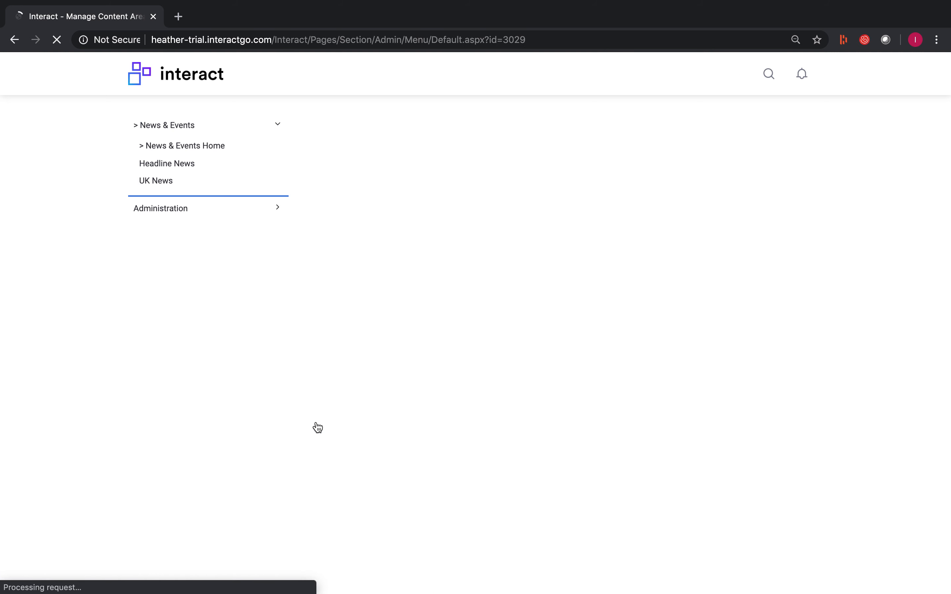
Step: Add a third category named "US News" to the > News & Events content area and save it
click(739, 168)
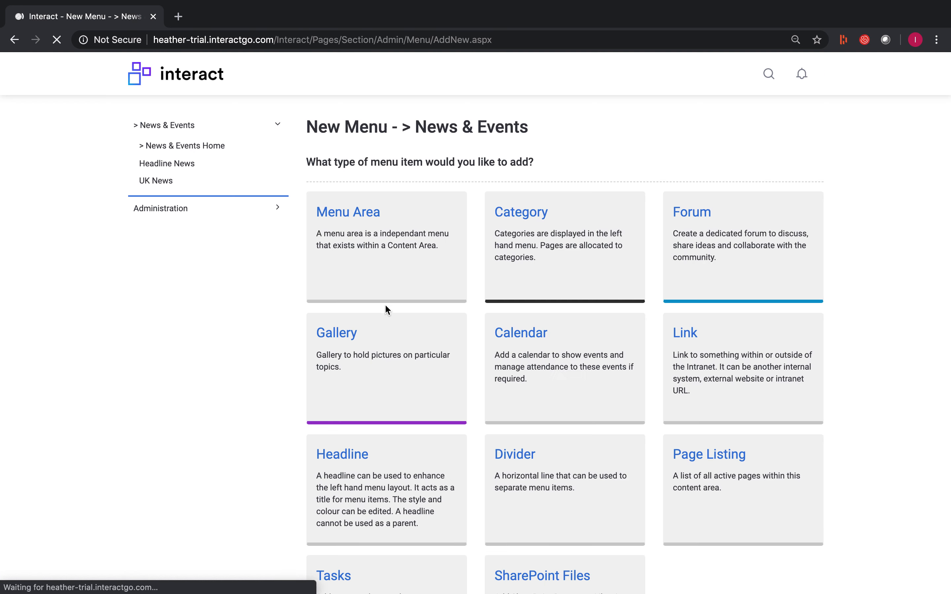
click(534, 260)
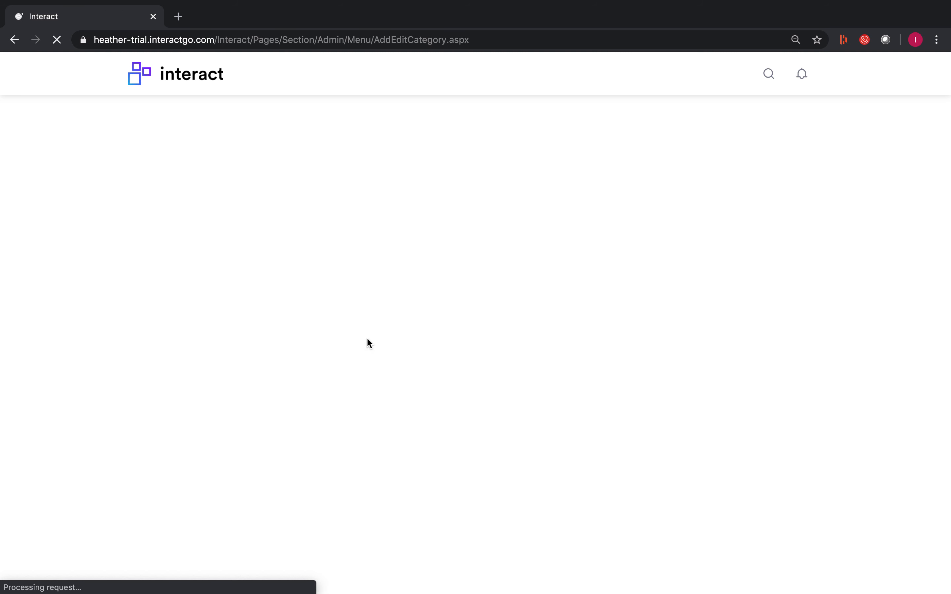
click(385, 202)
text(US News)
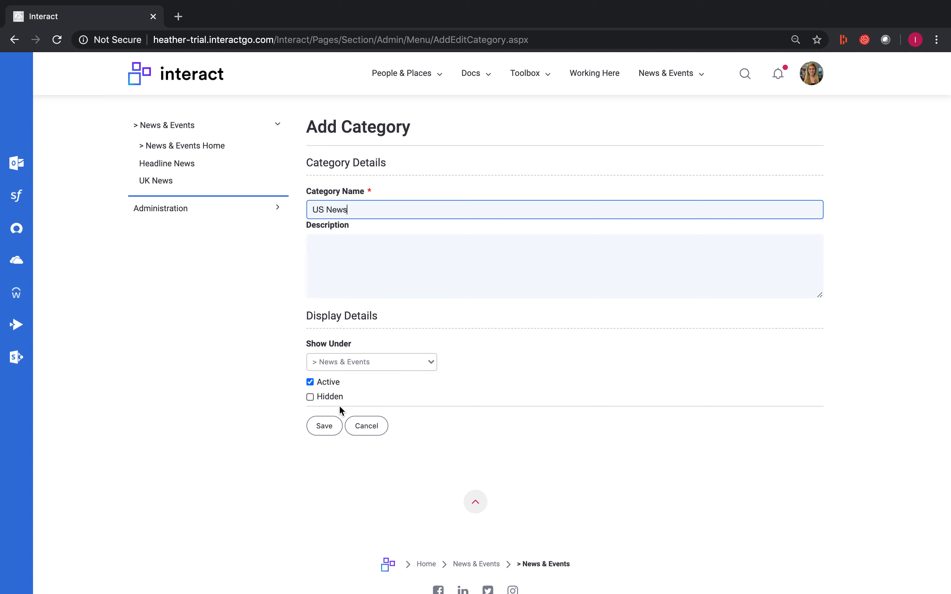
click(316, 427)
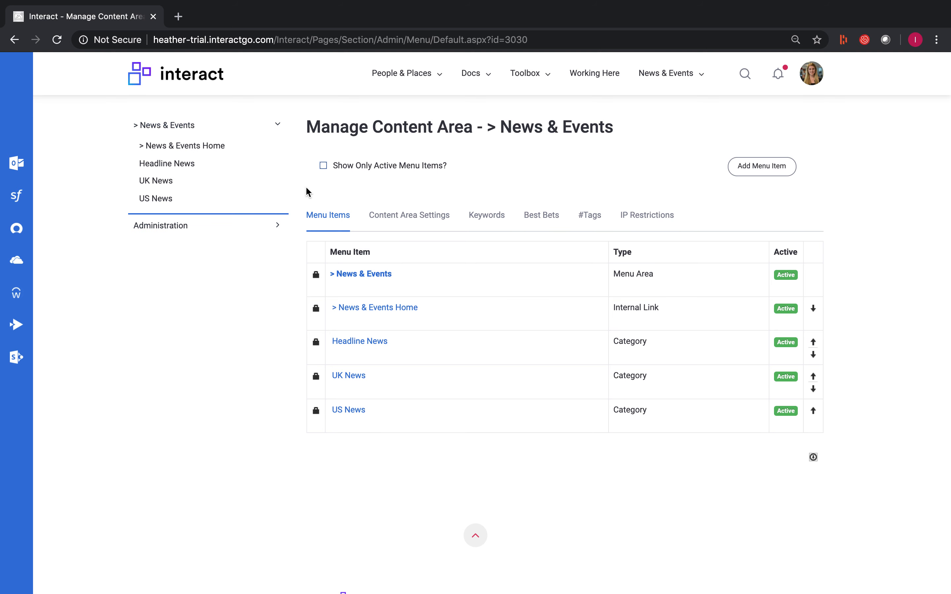
Step: Open the Headline News category and copy its relative URL, /Interact/Pages/Section/ContentListing.aspx?subsection=3028
click(173, 168)
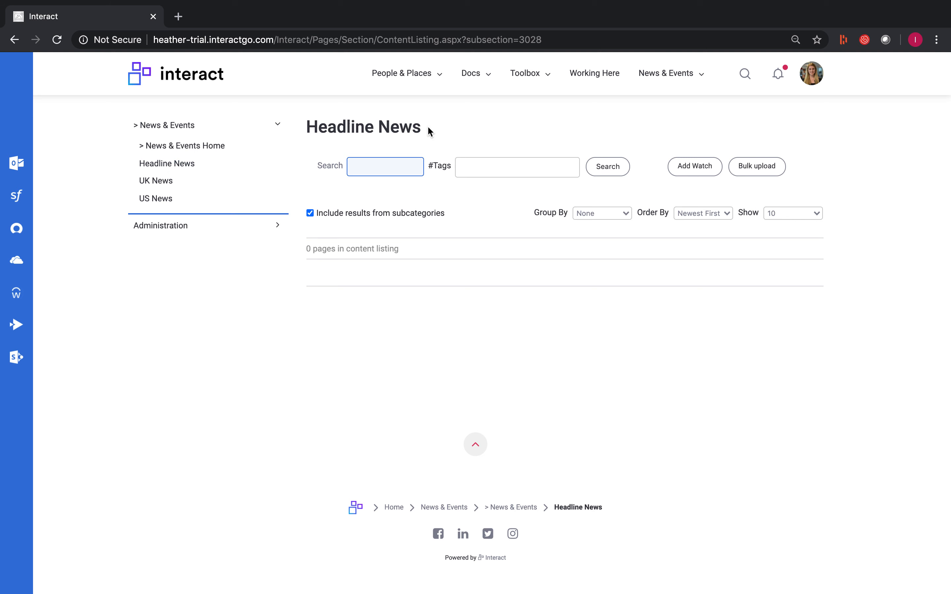
drag(561, 39, 272, 39)
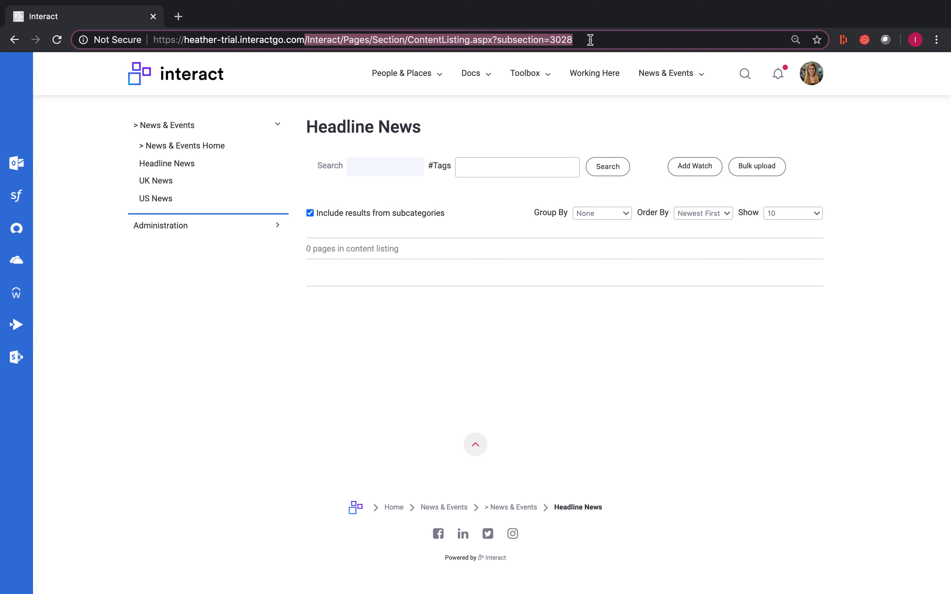
right_click(482, 39)
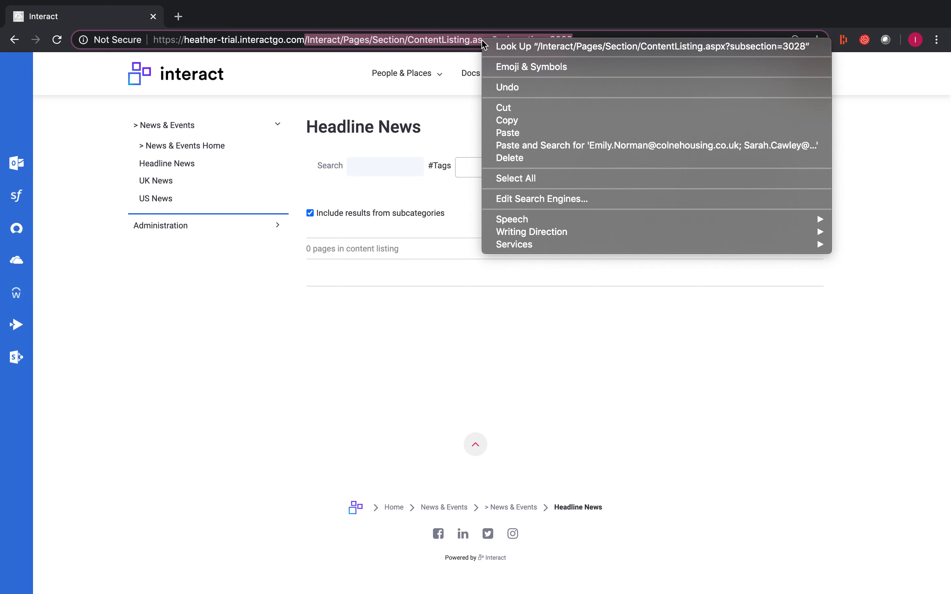
click(510, 119)
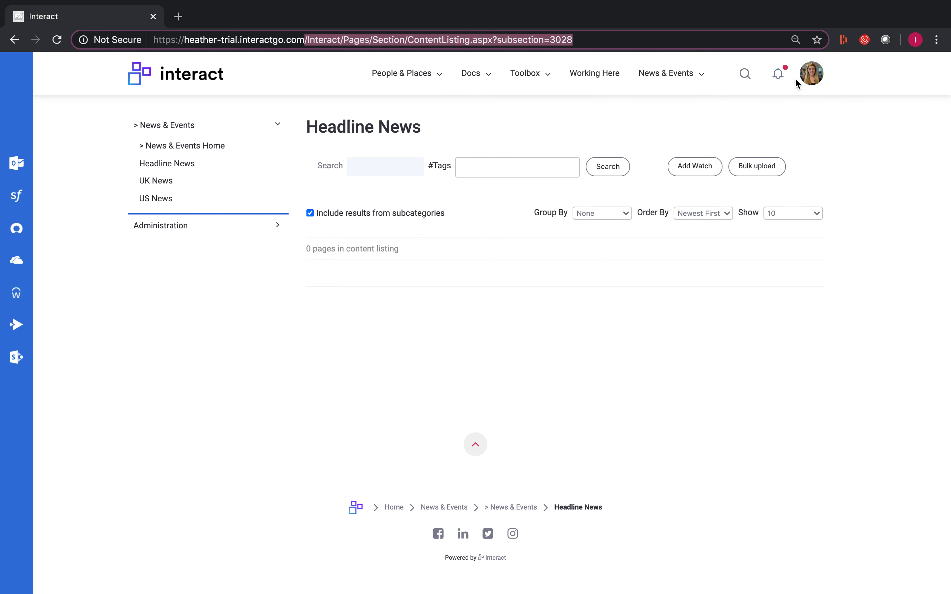
Step: Go to Manage Top Menu in the application settings and start a new top menu item
click(812, 79)
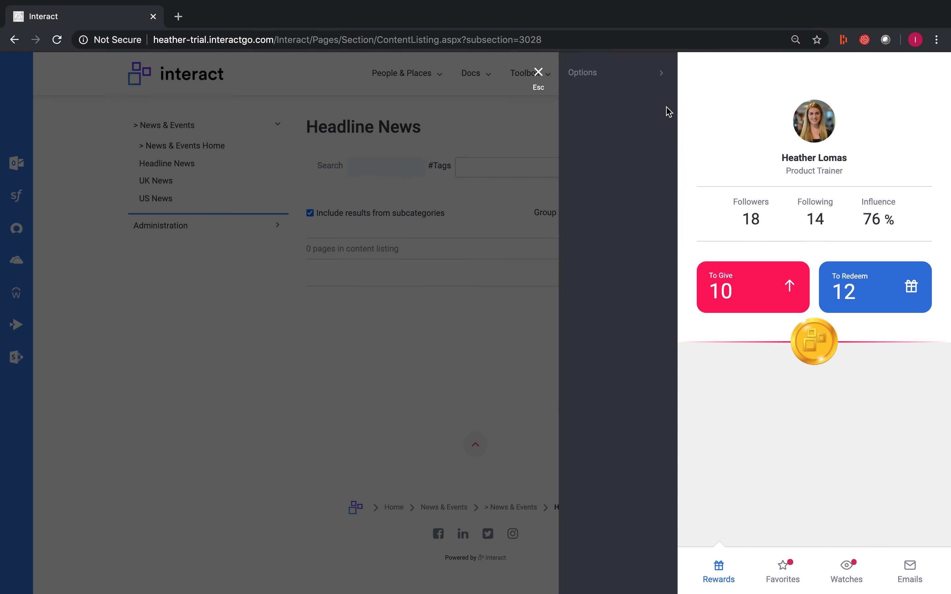
click(577, 282)
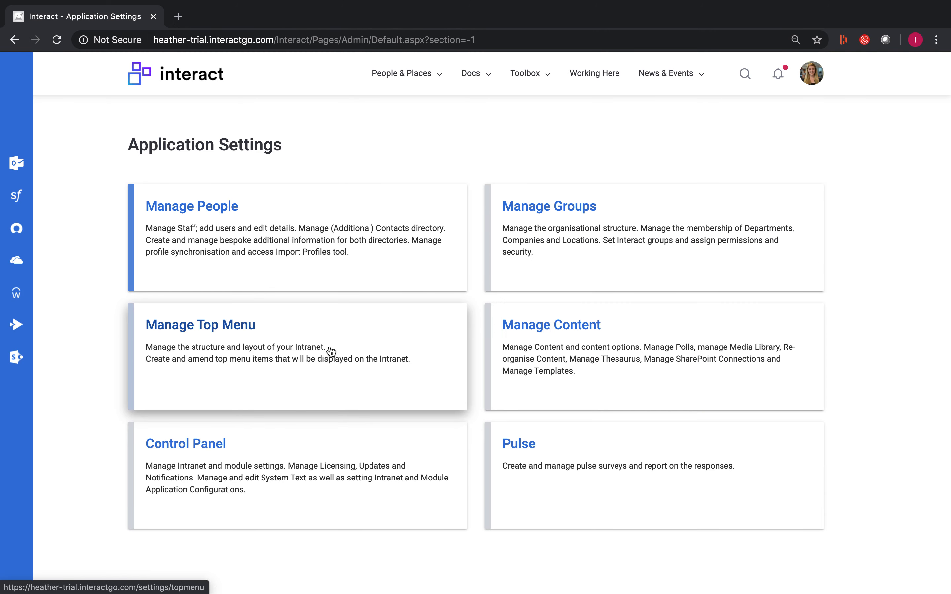
click(331, 351)
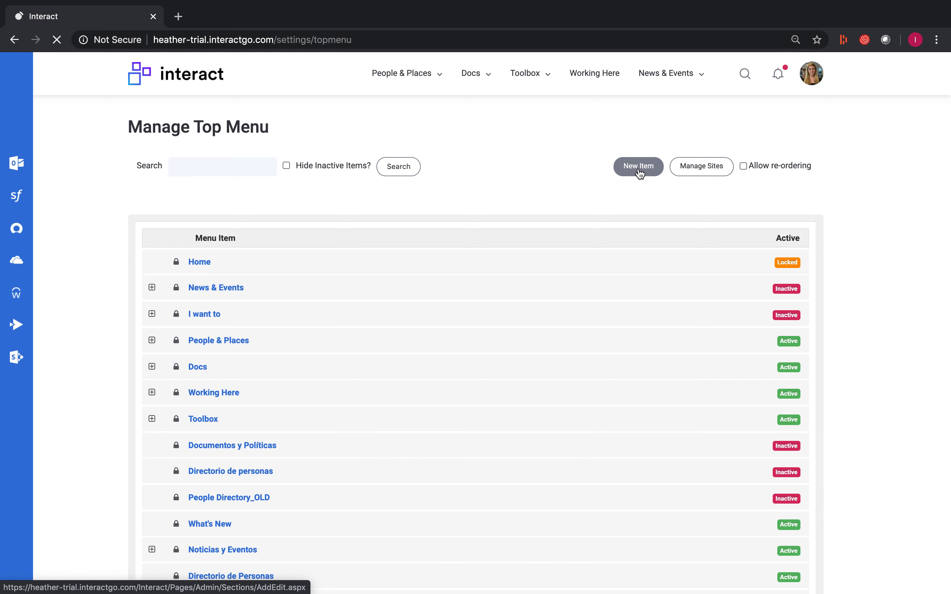
click(639, 170)
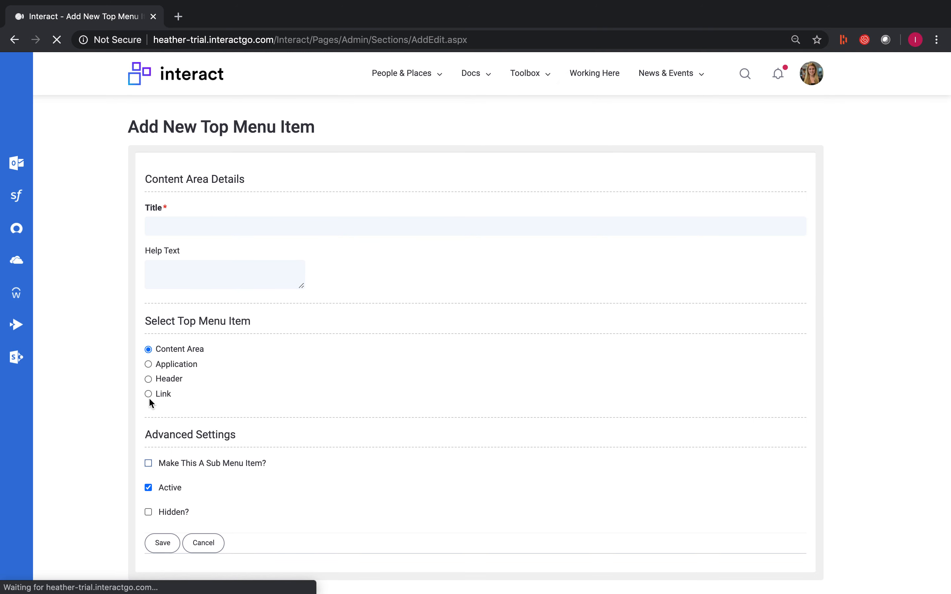
Step: Set the new menu item up as a Link titled "Headline News" with the URL /Interact/Pages/Section/ContentListing.aspx?subsection=3028
click(147, 394)
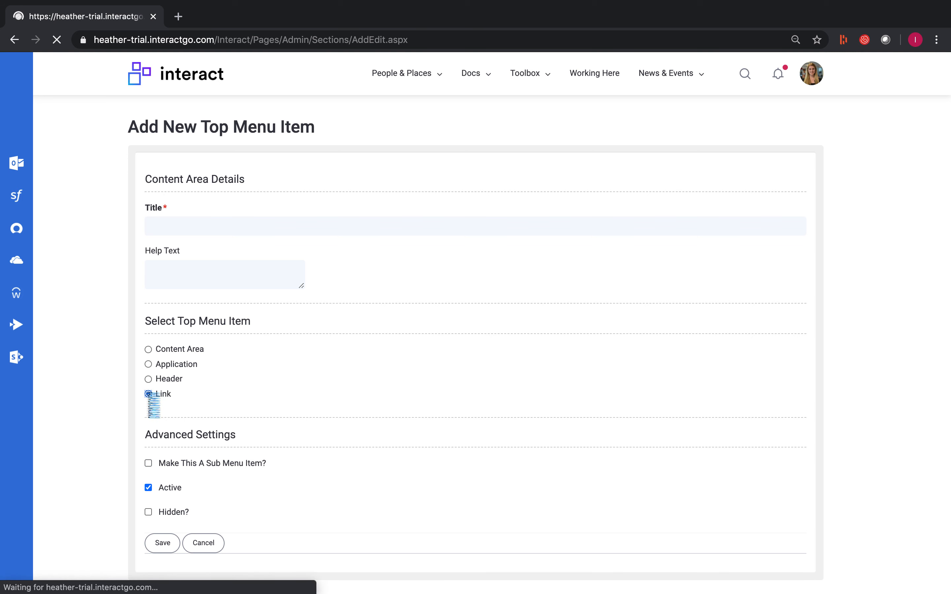
click(246, 226)
text(Headline Ne)
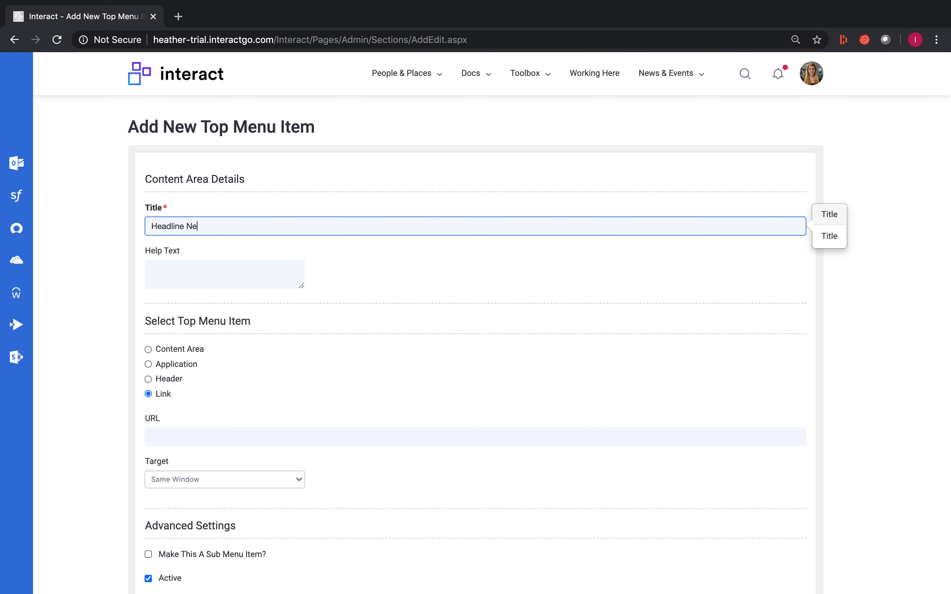
text(ws)
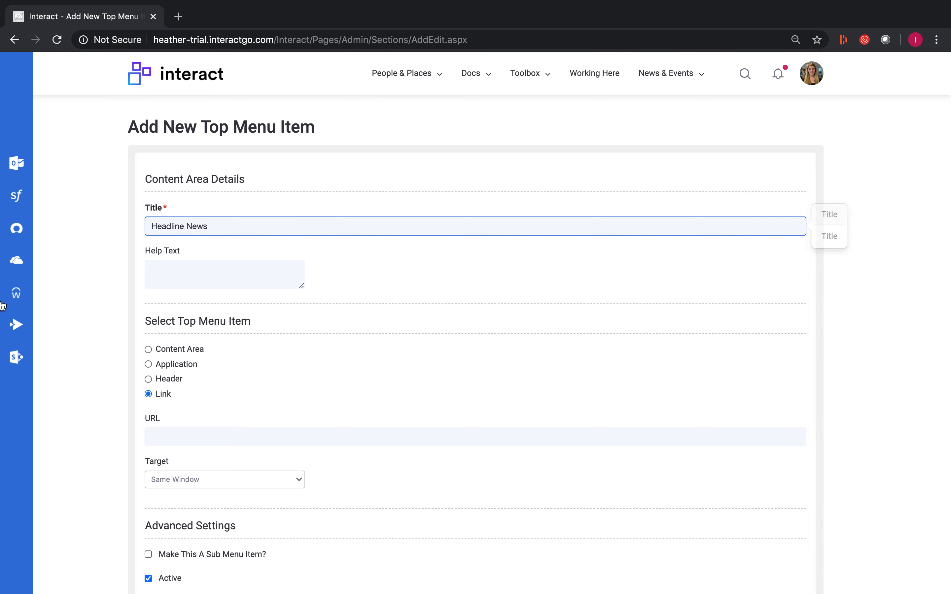
scroll(44, 295, down, 4)
click(213, 297)
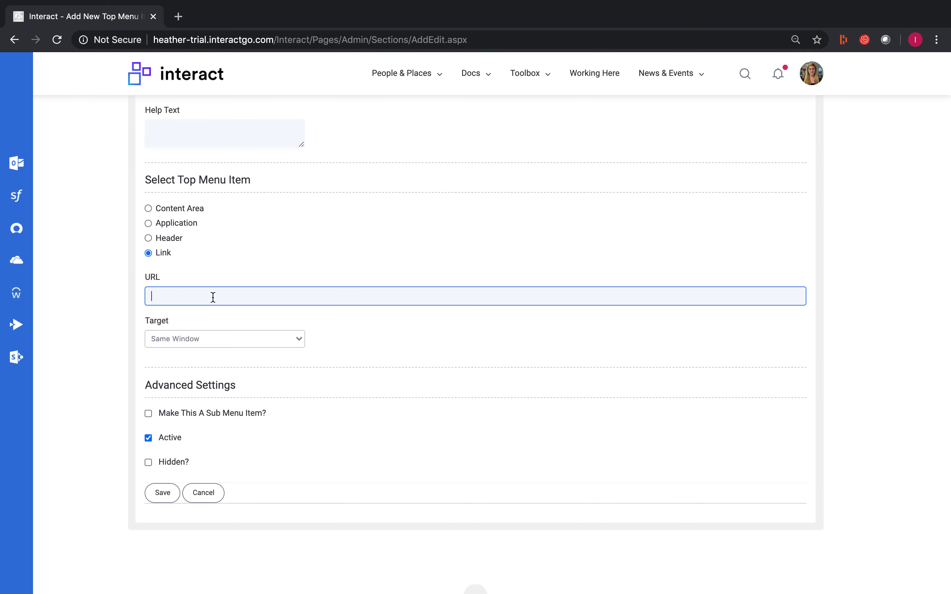
key(ctrl+v)
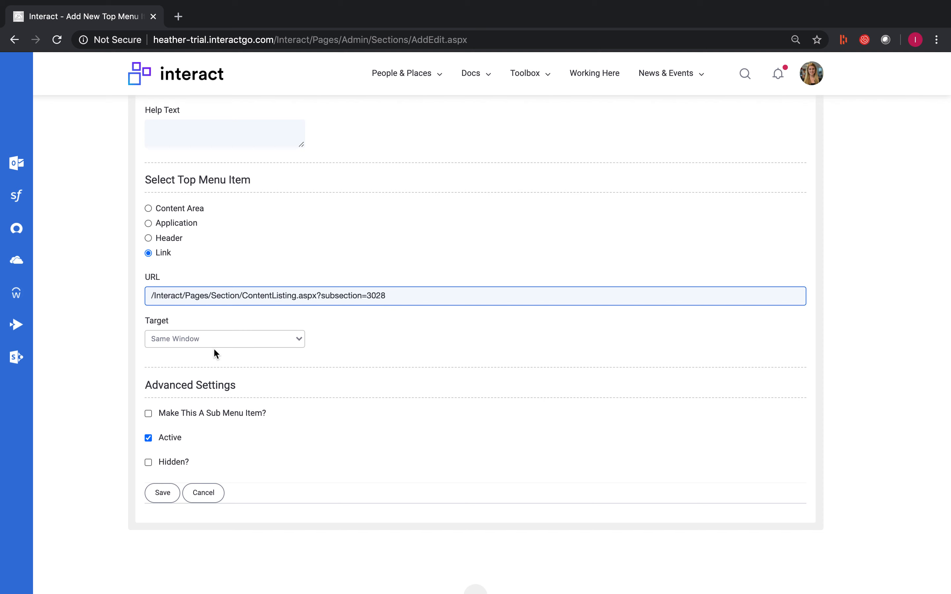
Step: Make the Headline News link a sub menu item with News, under News & Events, as its parent and save it
click(149, 414)
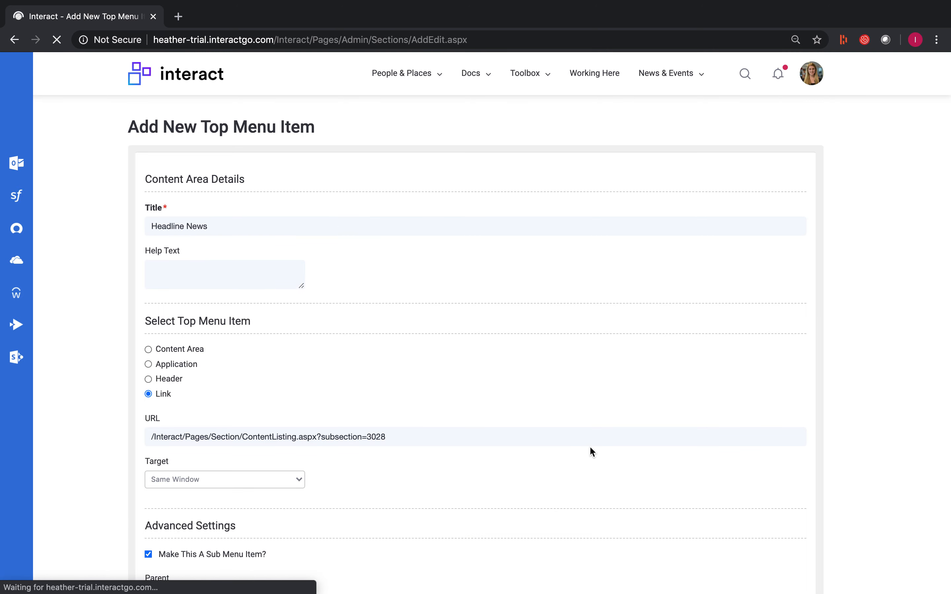
click(287, 339)
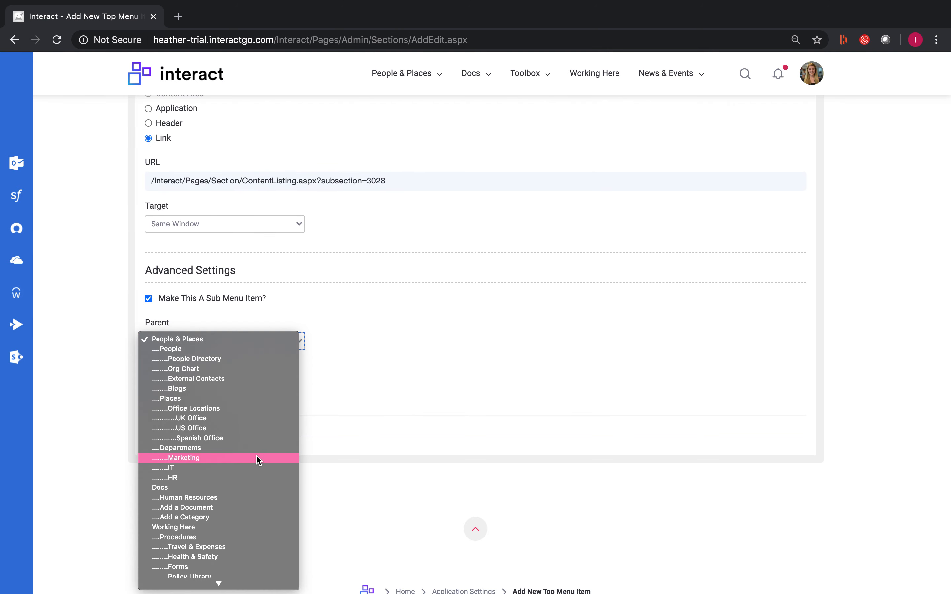
scroll(257, 460, down, 3)
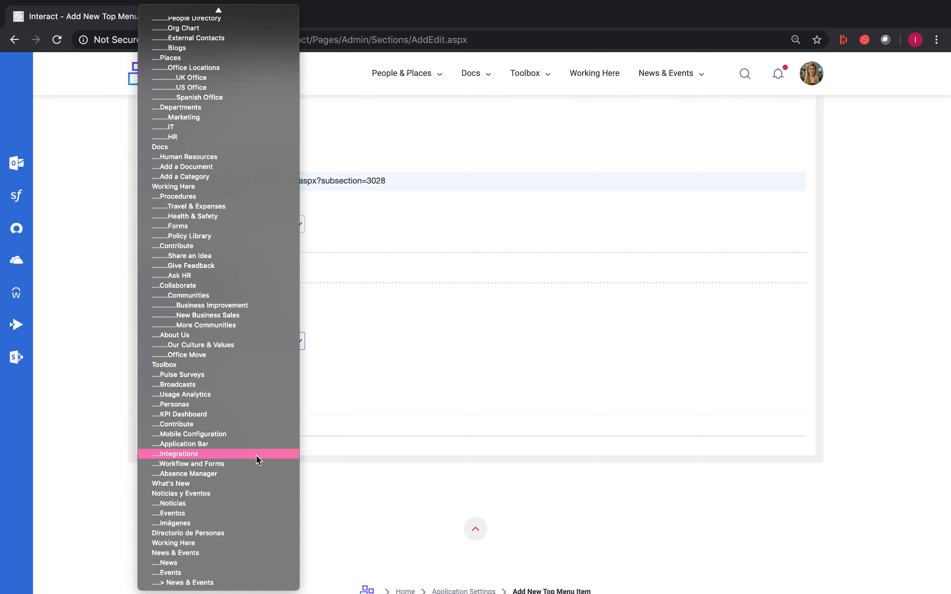
click(197, 566)
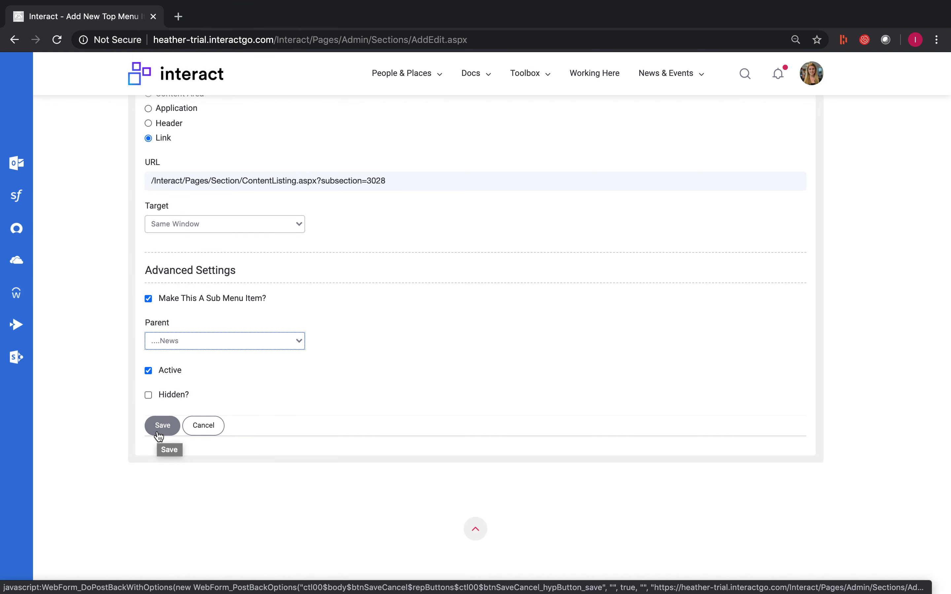
click(159, 435)
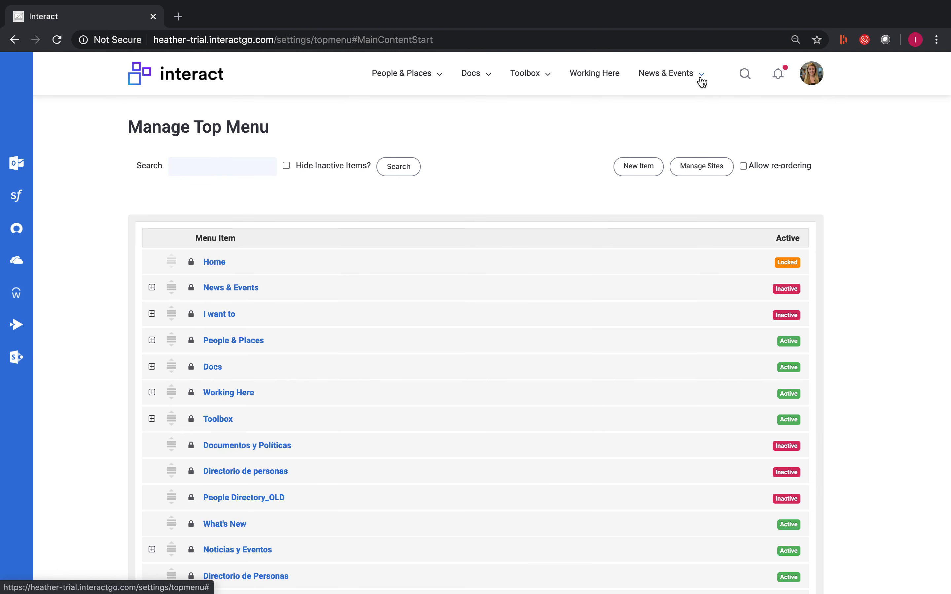
Step: Check the News & Events top menu, and open the UK News category in the > News & Events content area
click(703, 82)
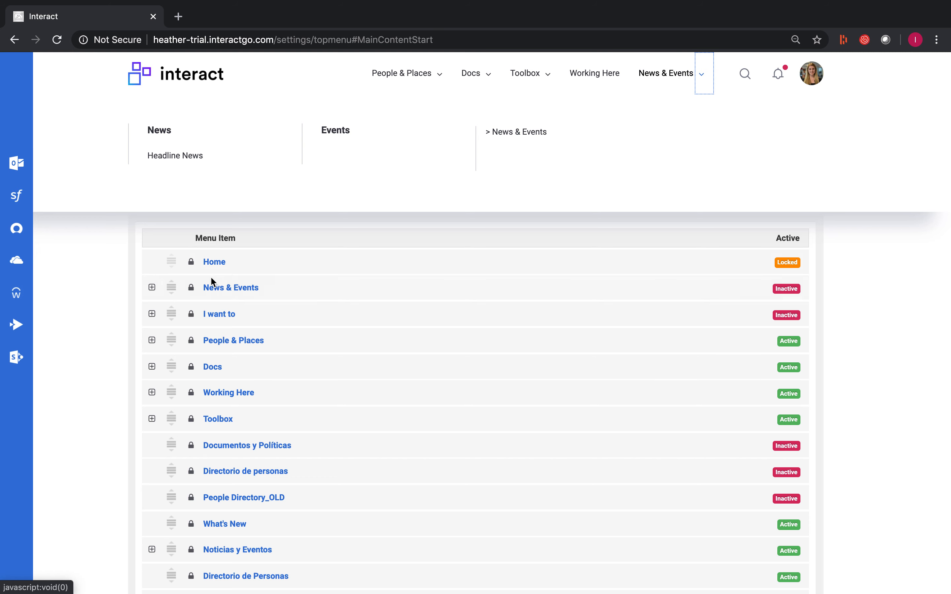
click(113, 321)
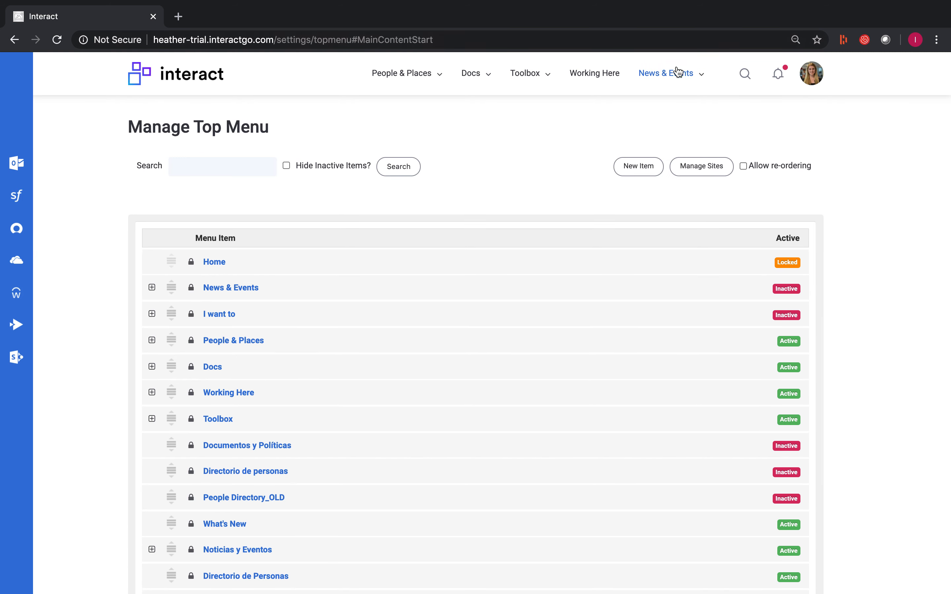
click(675, 73)
click(520, 133)
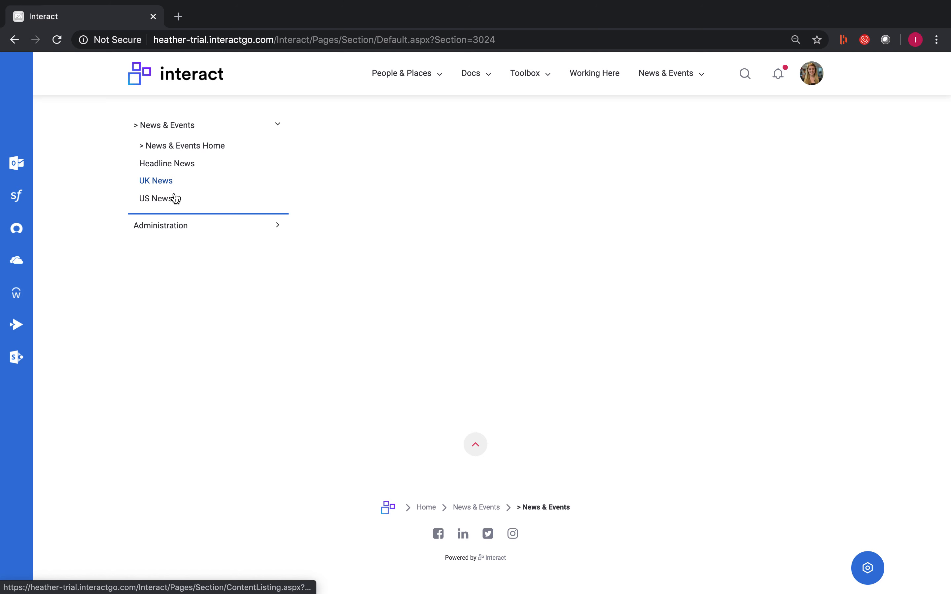
click(182, 227)
click(159, 182)
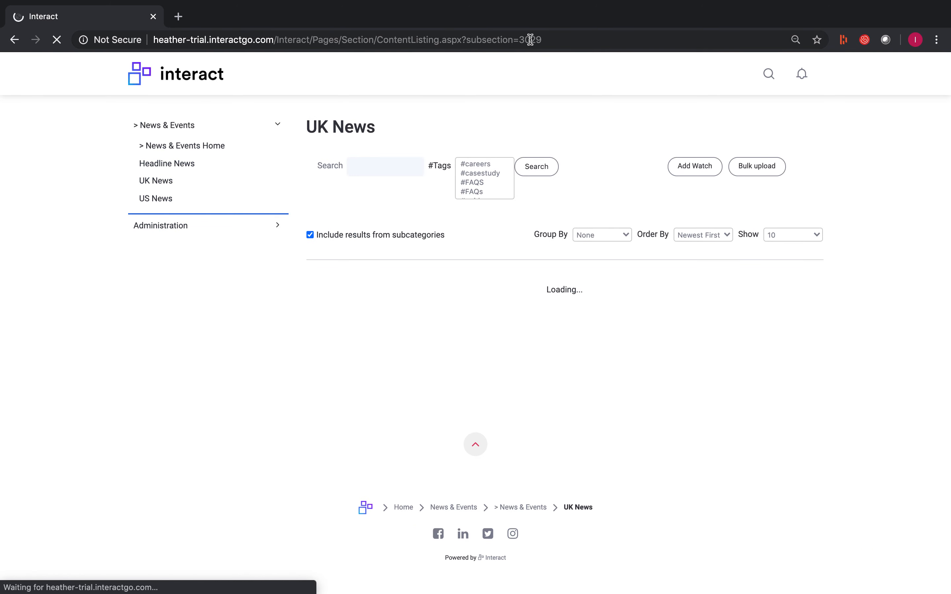
Step: Copy the relative URL of the UK News page, /Interact/Pages/Section/ContentListing.aspx?subsection=3029
click(540, 39)
drag(540, 40, 275, 40)
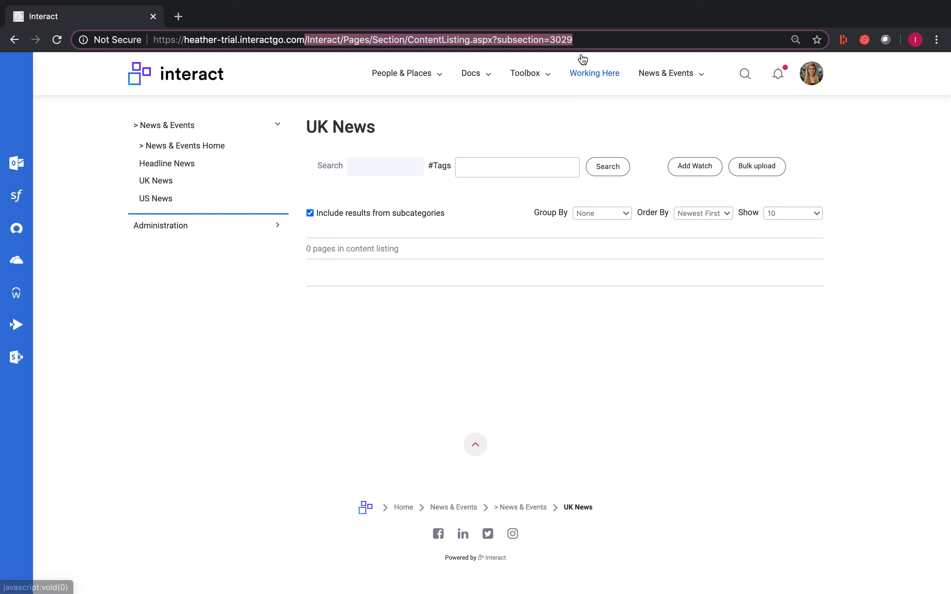
click(577, 39)
double_click(577, 40)
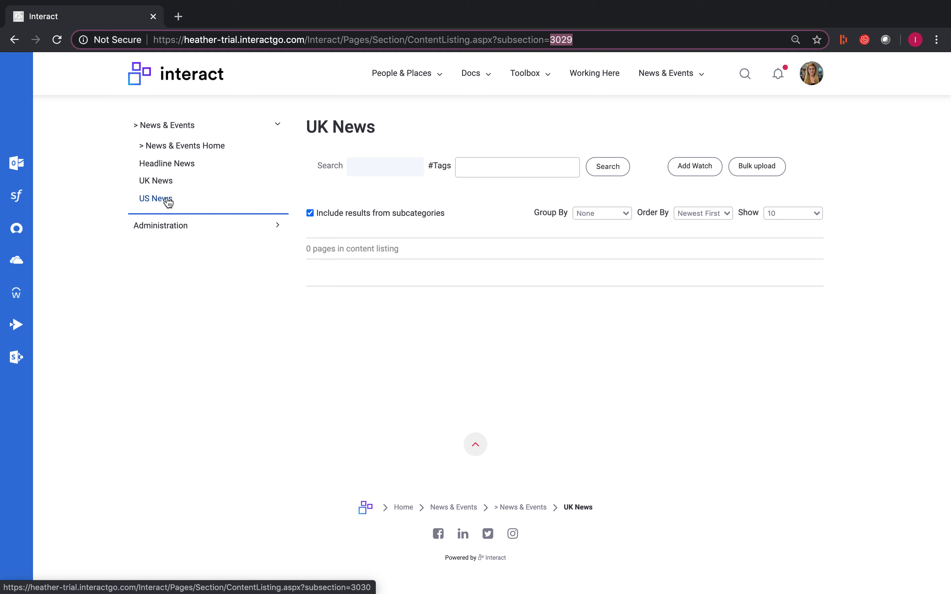
click(597, 46)
drag(577, 41, 304, 36)
key(super+c)
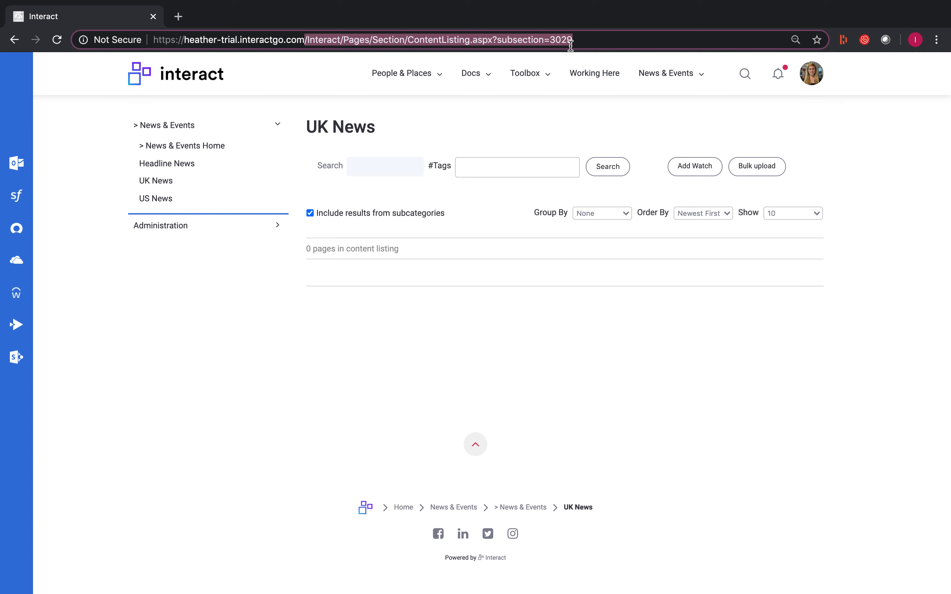
Step: Return to Manage Top Menu through the application settings and start another new top menu item
click(816, 81)
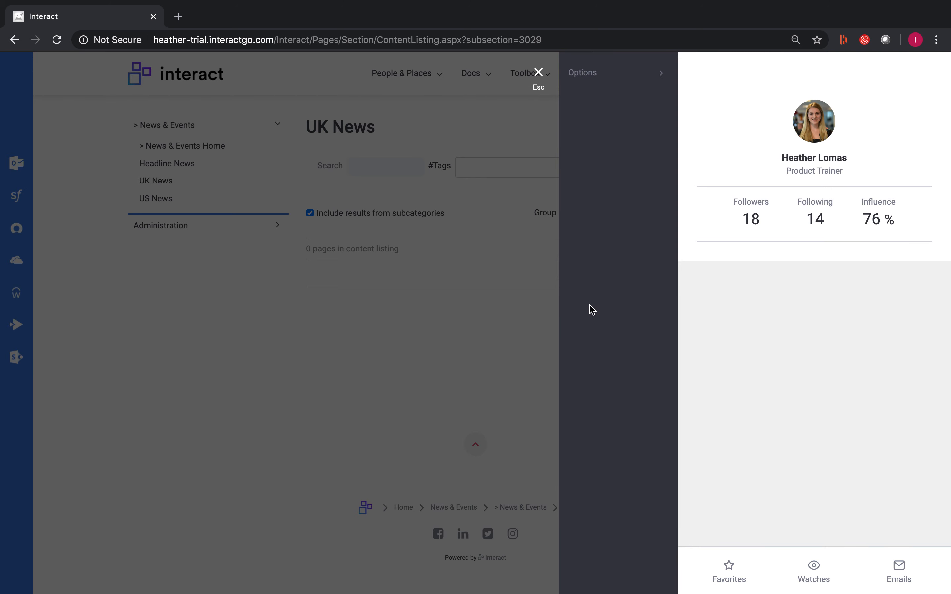
click(610, 284)
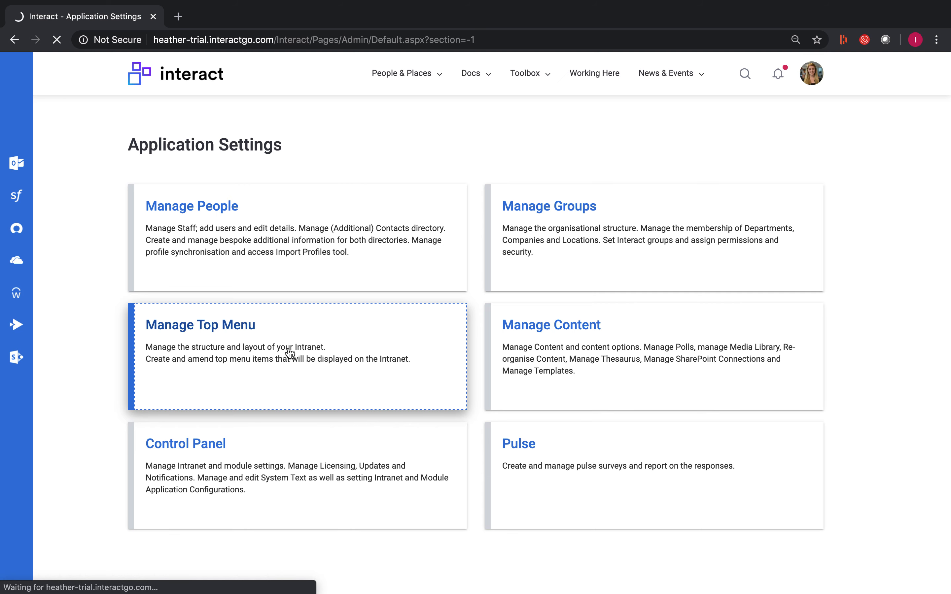
click(290, 354)
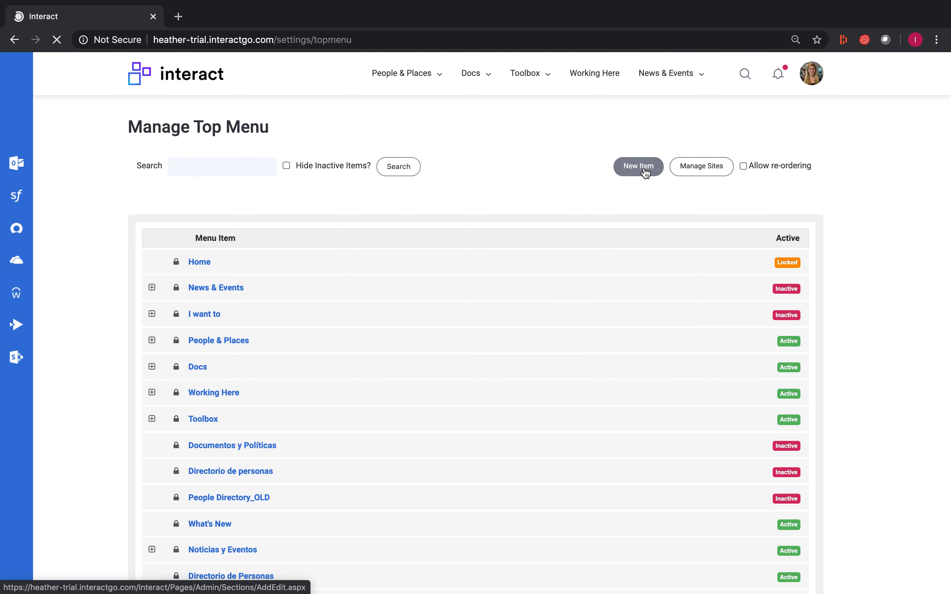
click(645, 167)
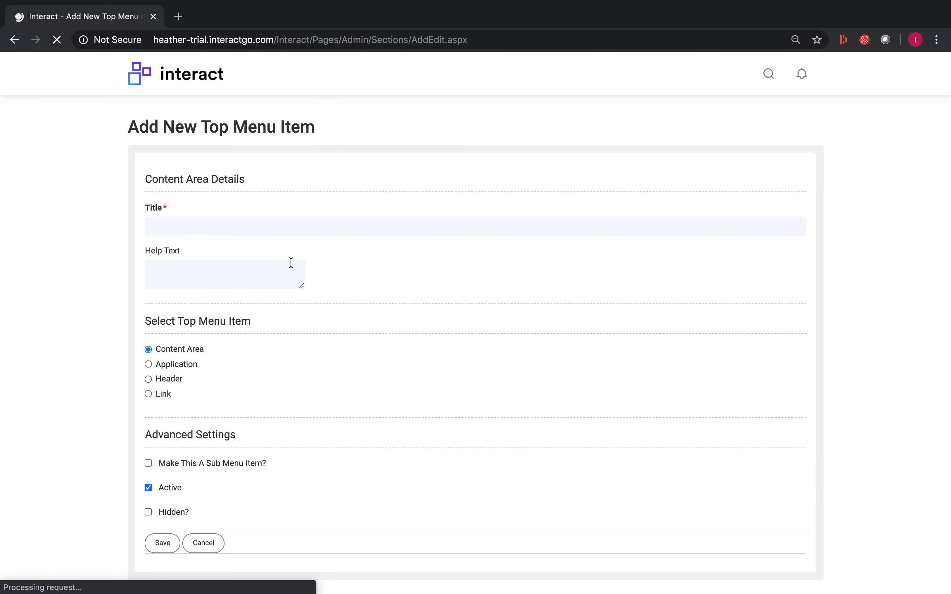
Step: Title the new item "UK News", make it a Link, and set its URL to /Interact/Pages/Section/ContentListing.aspx?subsection=3029
click(291, 226)
text(UK News)
click(148, 394)
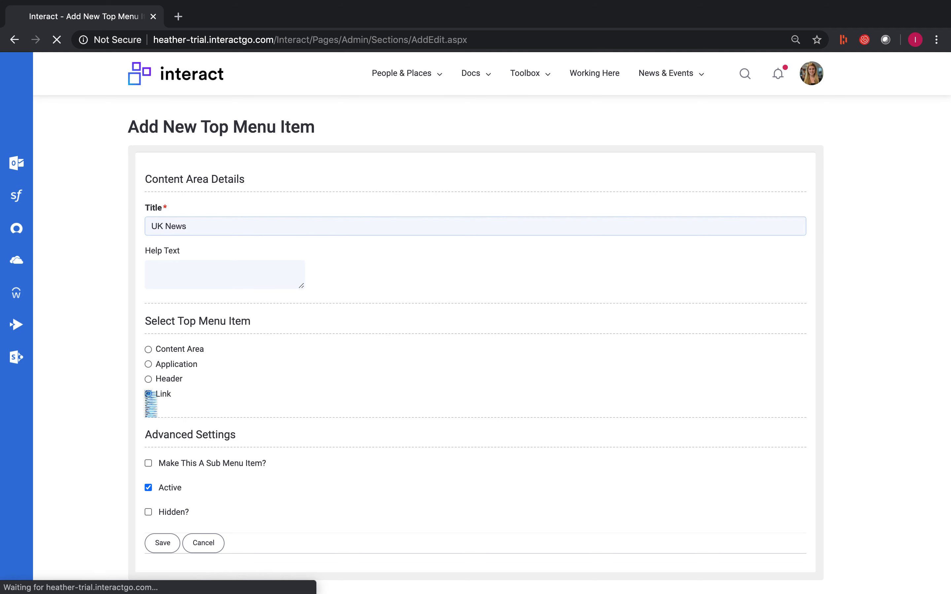
scroll(285, 388, down, 5)
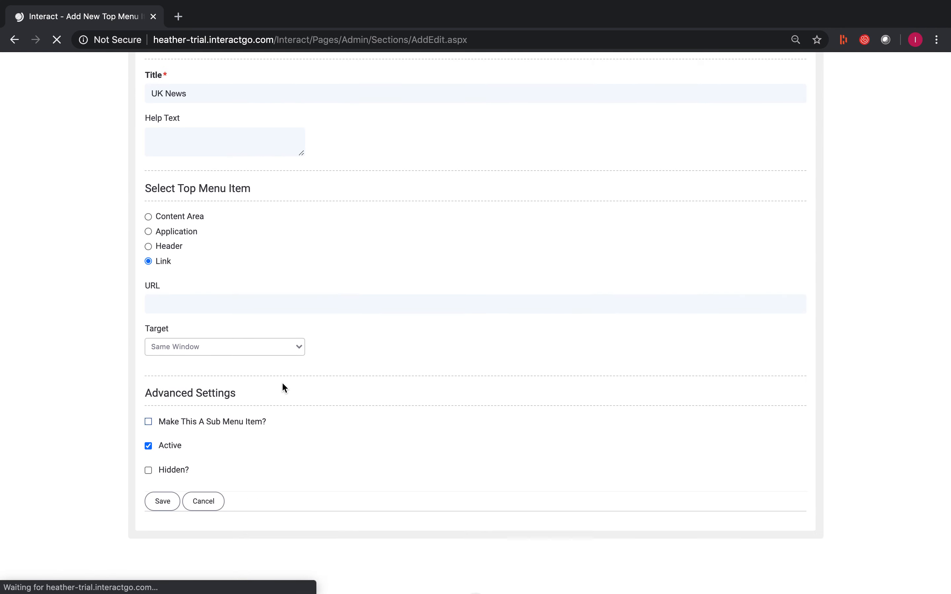
click(244, 248)
key(super+v)
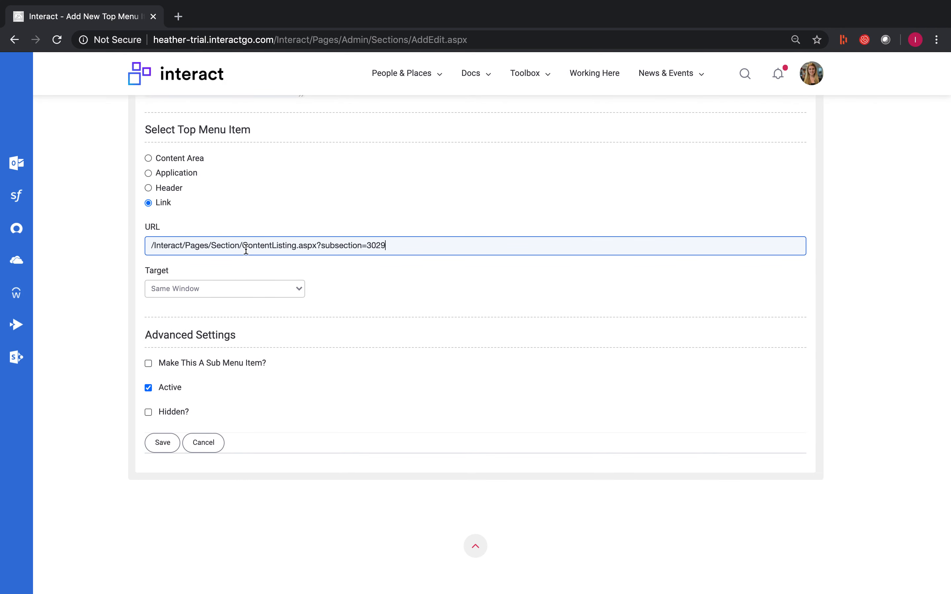
Step: Make the UK News link a sub menu item with News, under News & Events, as its parent
click(148, 363)
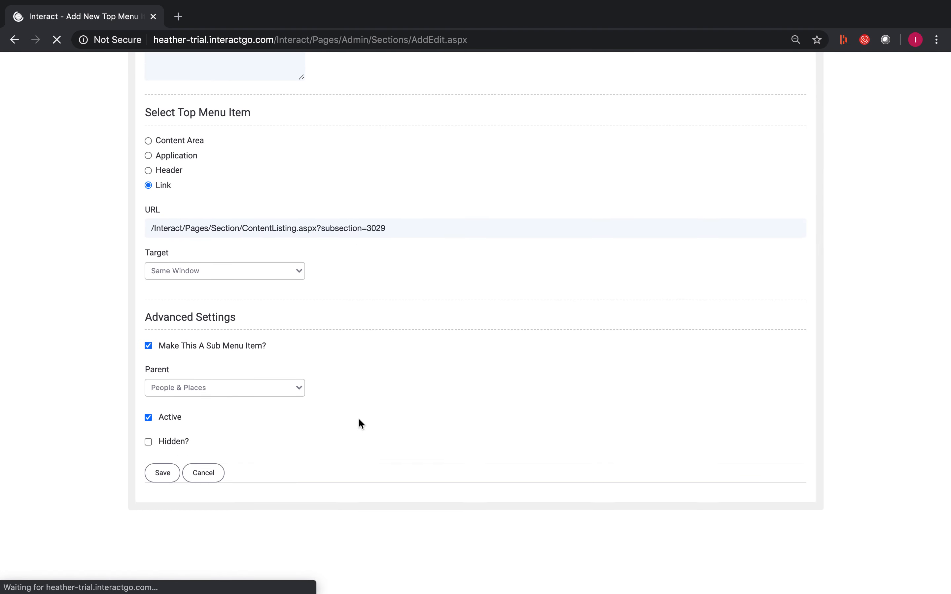
click(298, 339)
scroll(257, 419, down, 5)
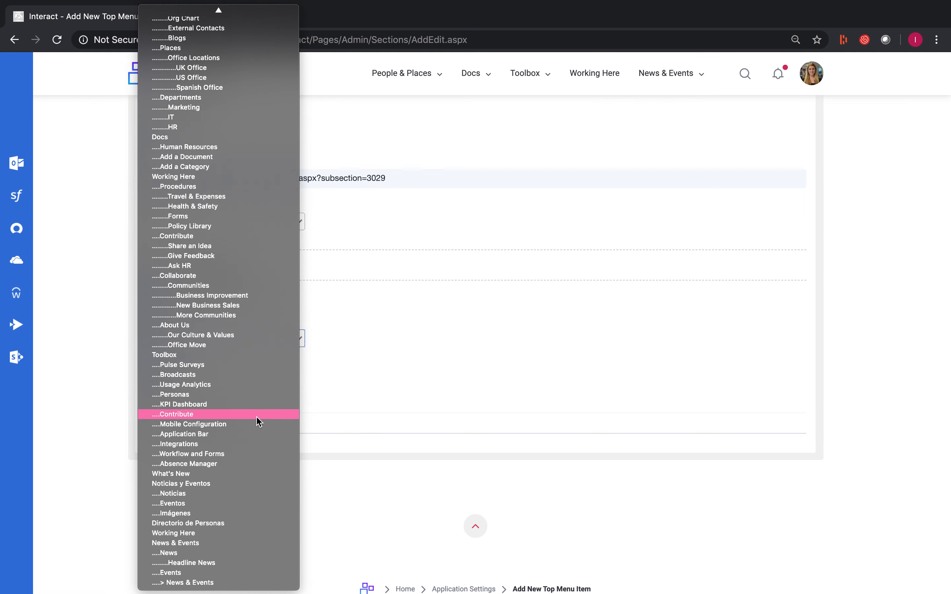
click(191, 554)
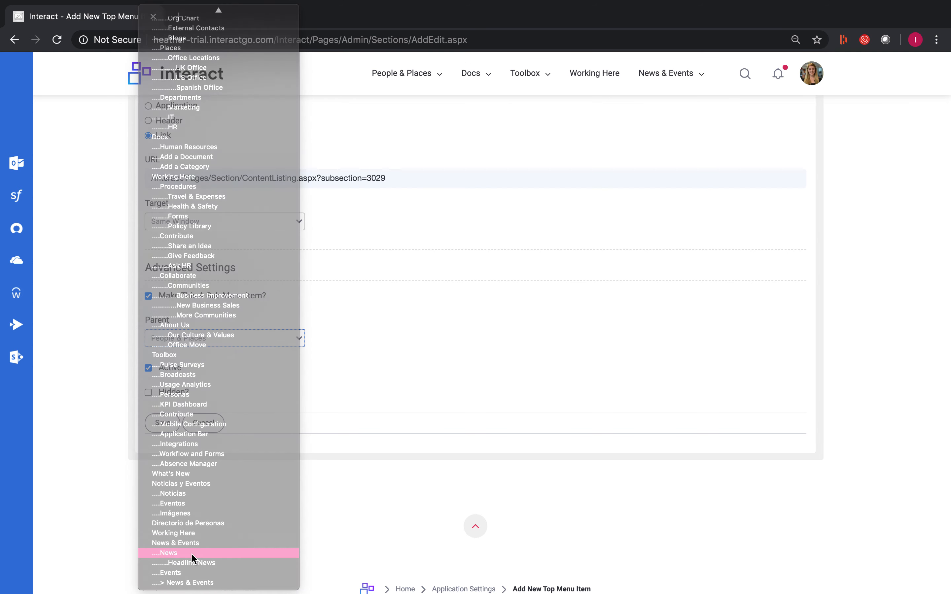
Step: Save the UK News link, and start another new top menu item titled "US News" with Link as its type
click(165, 425)
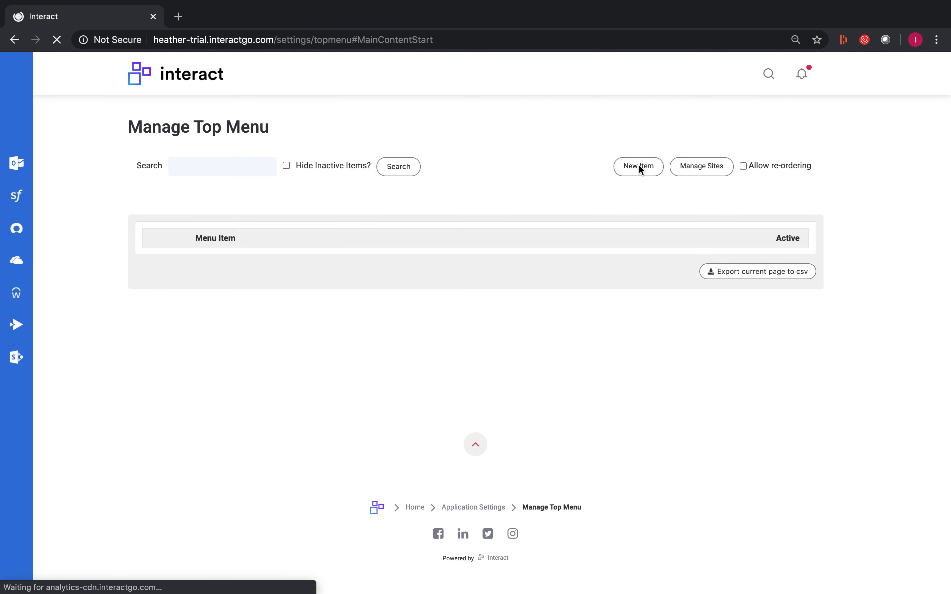
click(639, 166)
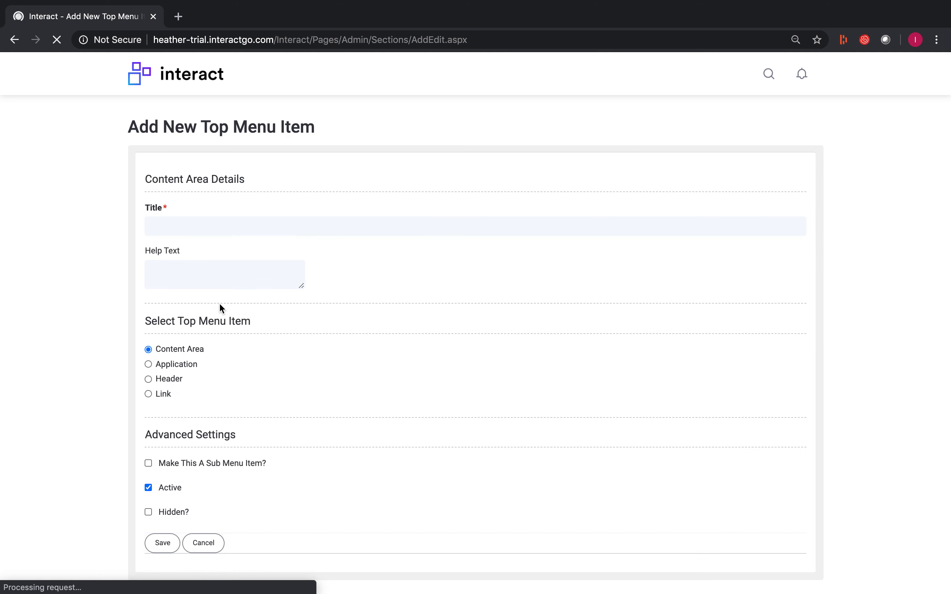
click(225, 221)
text(US News)
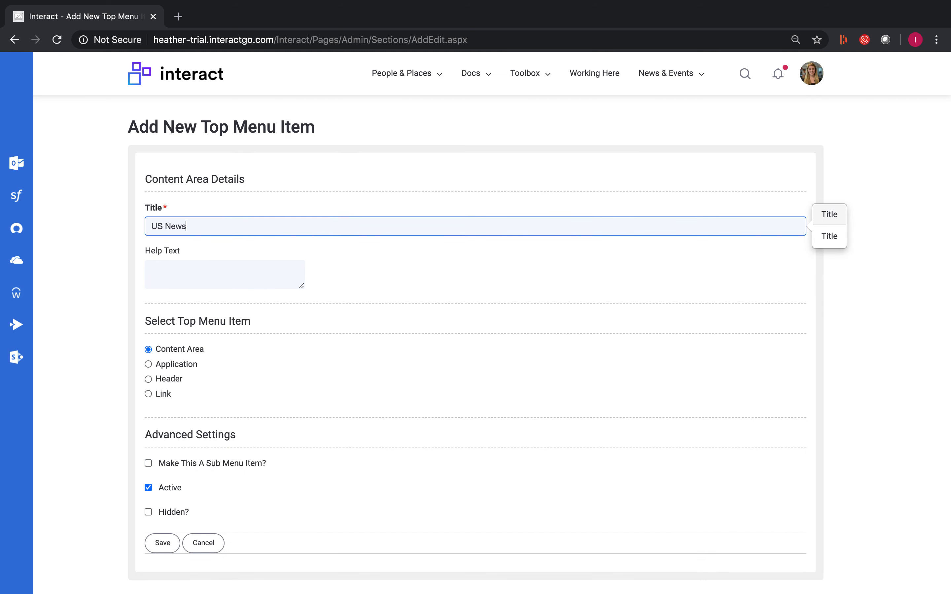
scroll(246, 329, down, 5)
click(148, 193)
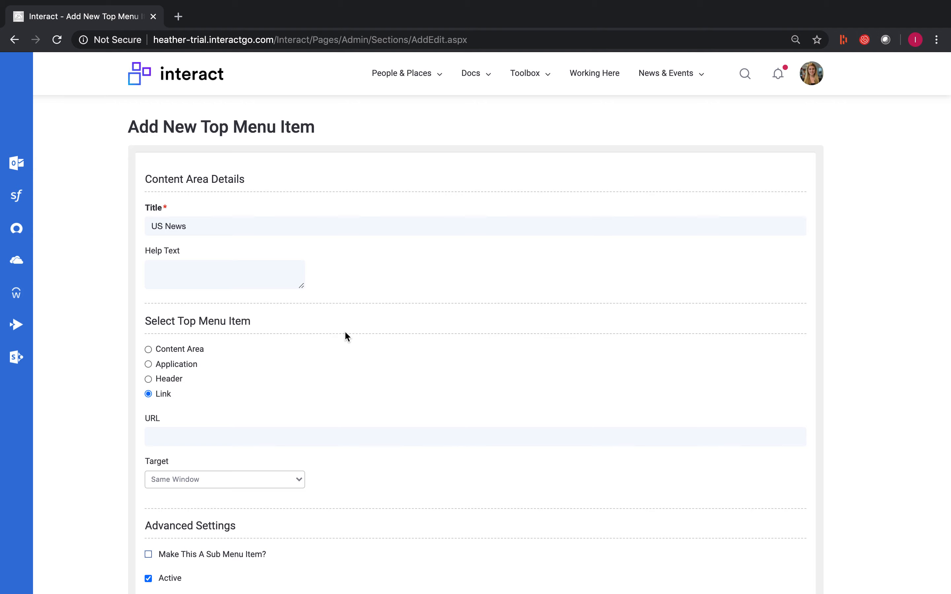
Step: Set the US News link's URL to /Interact/Pages/Section/ContentListing.aspx?subsection=3030
scroll(346, 335, down, 4)
click(299, 285)
key(ctrl+v)
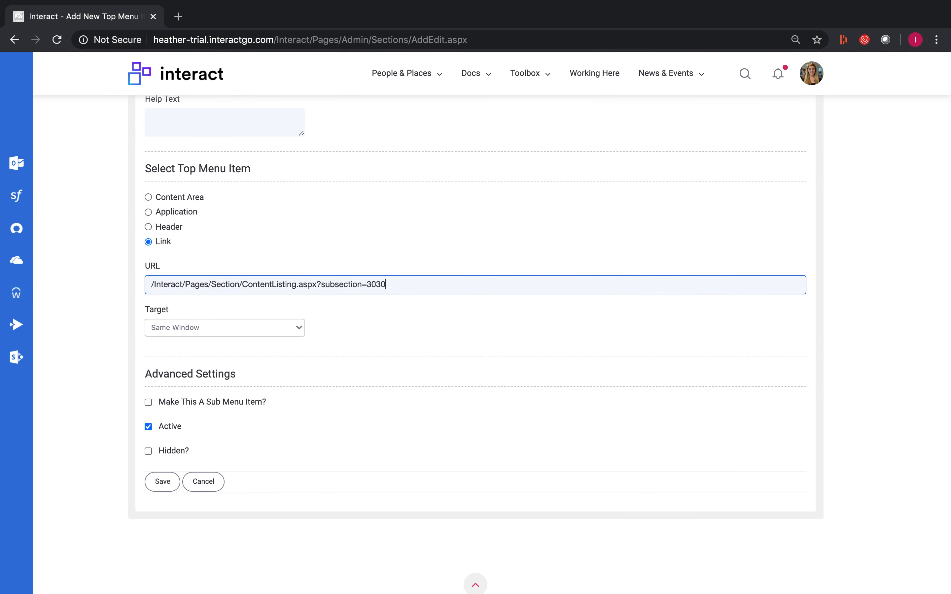
Step: Make the US News link a sub menu item with News, under News & Events, as its parent, and save it
click(149, 402)
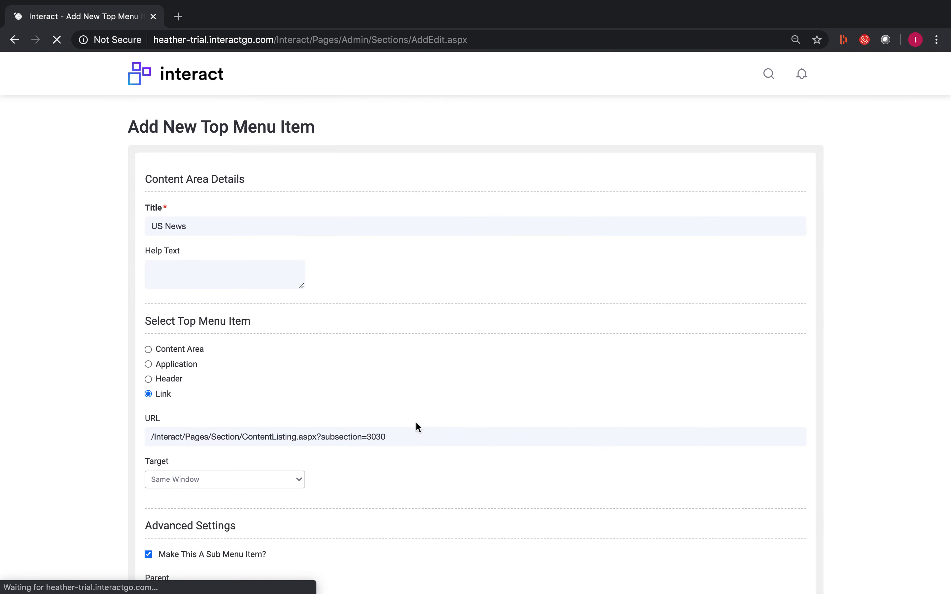
scroll(413, 425, down, 8)
click(240, 261)
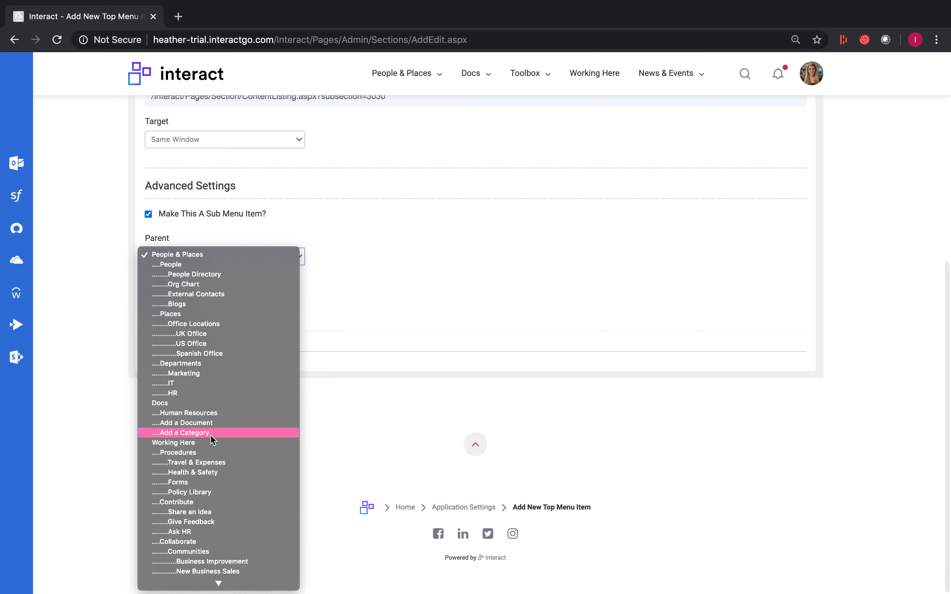
scroll(211, 439, down, 10)
click(182, 544)
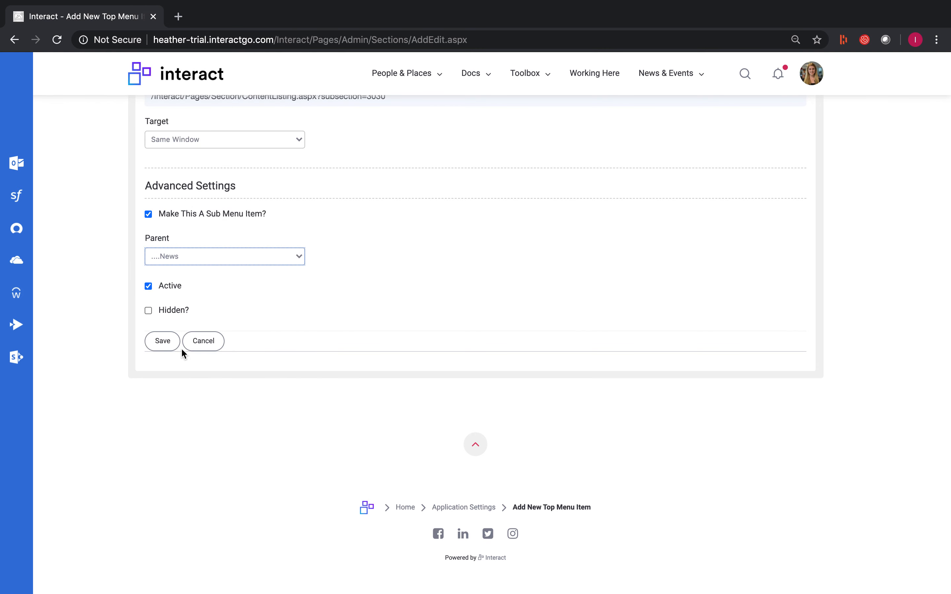
click(165, 343)
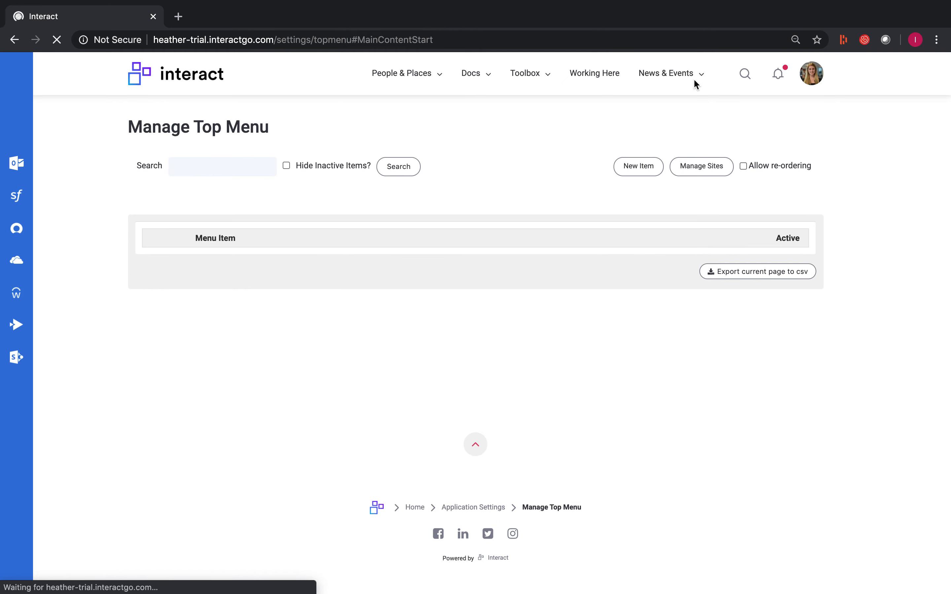
Step: Mark the "> News & Events" content area under the active News & Events menu item as hidden and save it
click(700, 76)
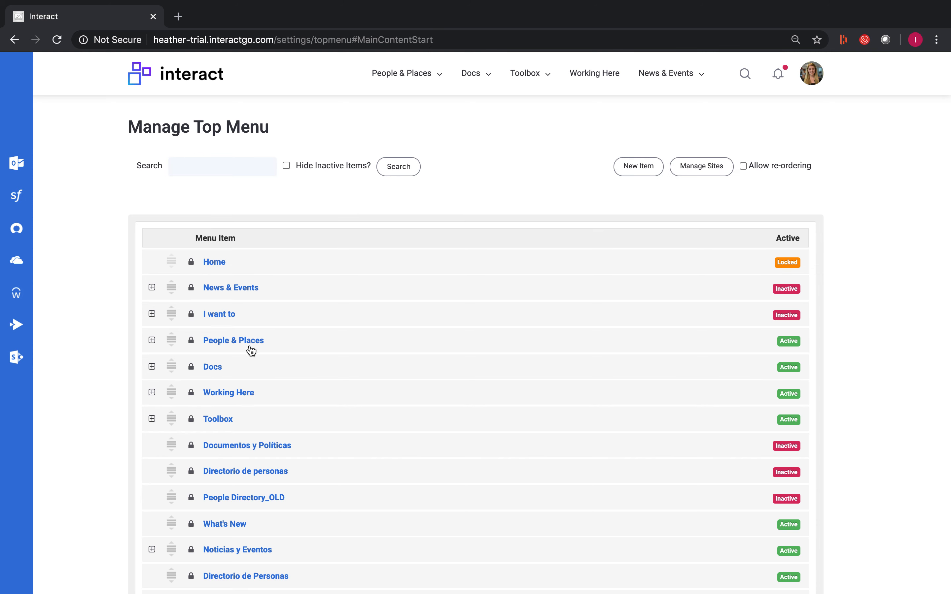
scroll(276, 359, down, 5)
scroll(275, 361, down, 2)
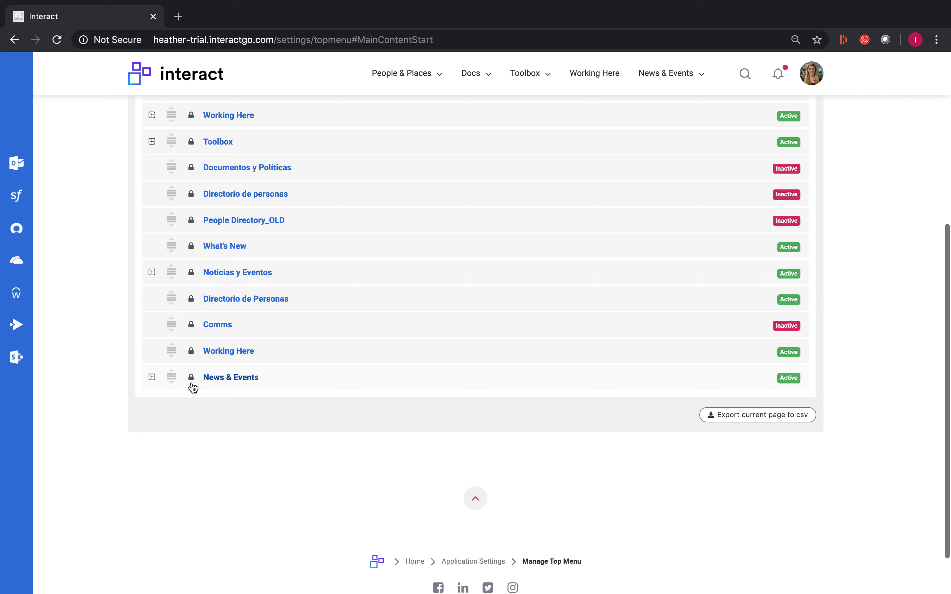
click(152, 378)
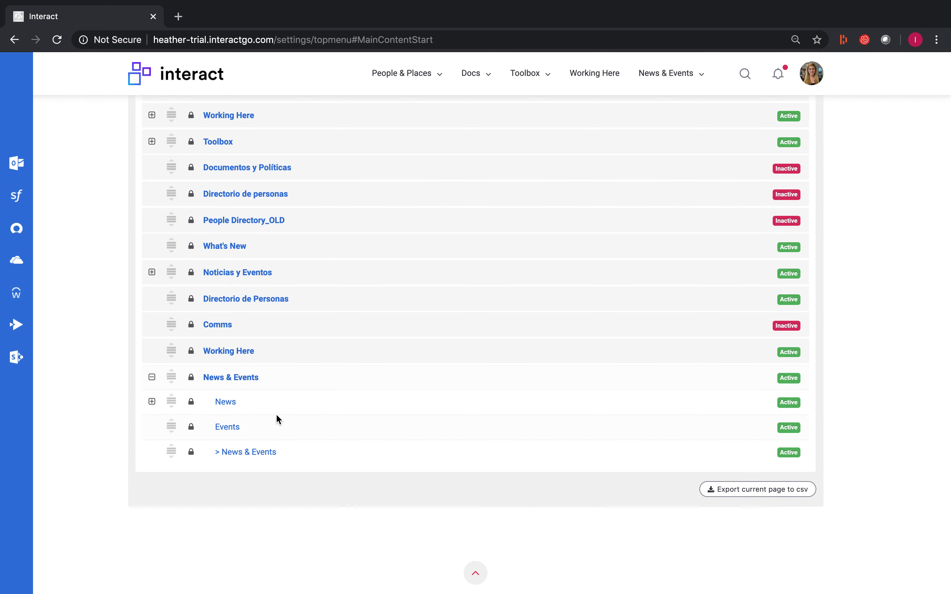
click(254, 458)
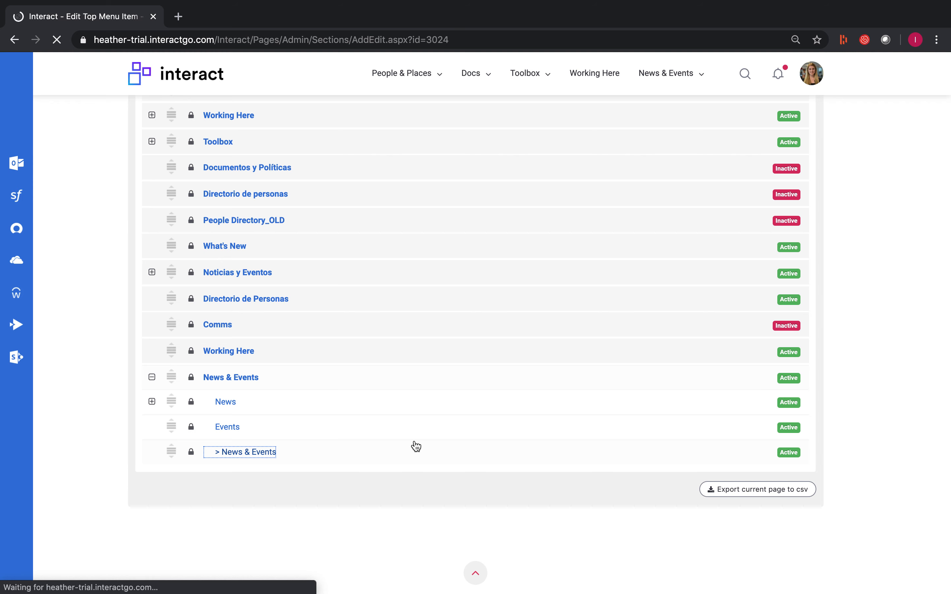
scroll(236, 412, down, 3)
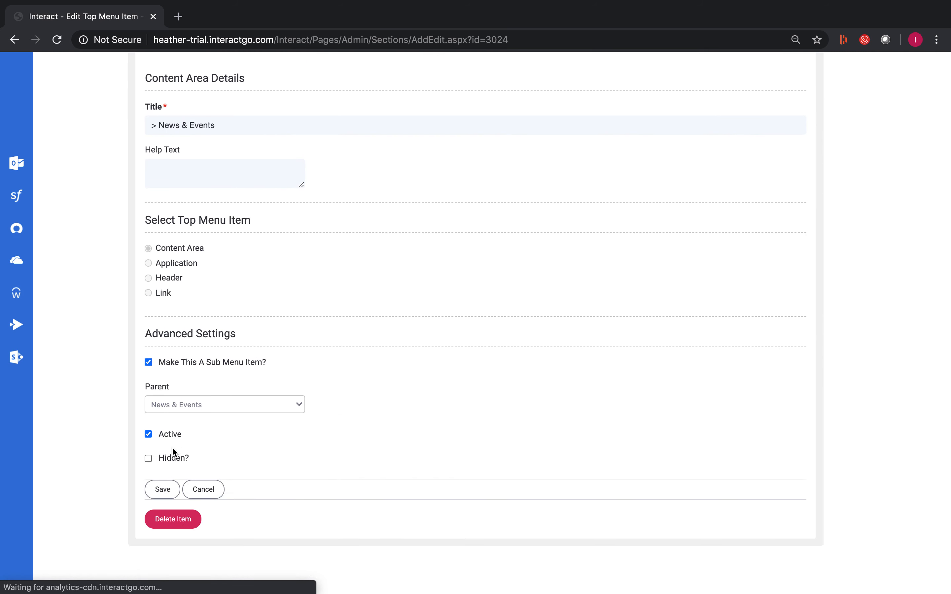
click(665, 85)
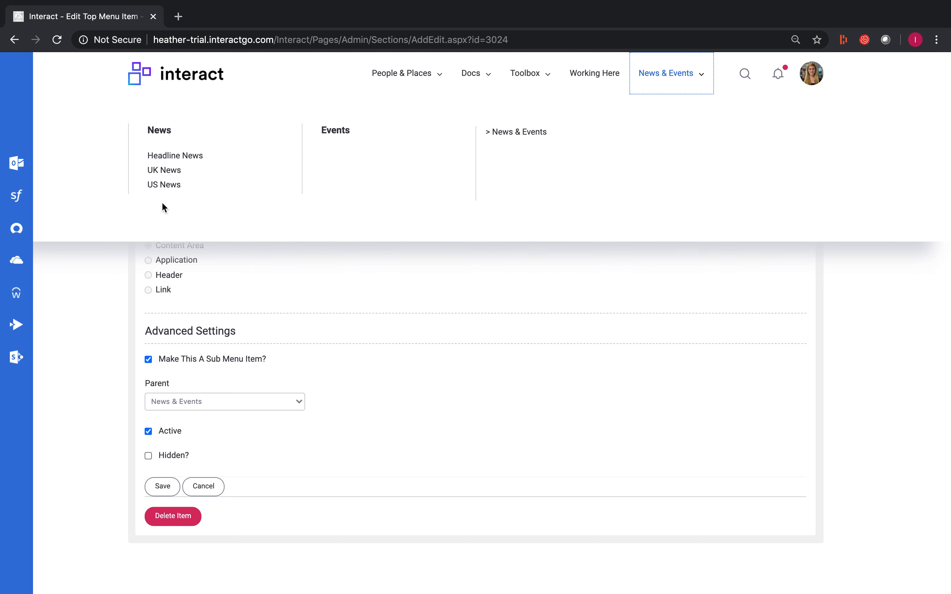
click(104, 309)
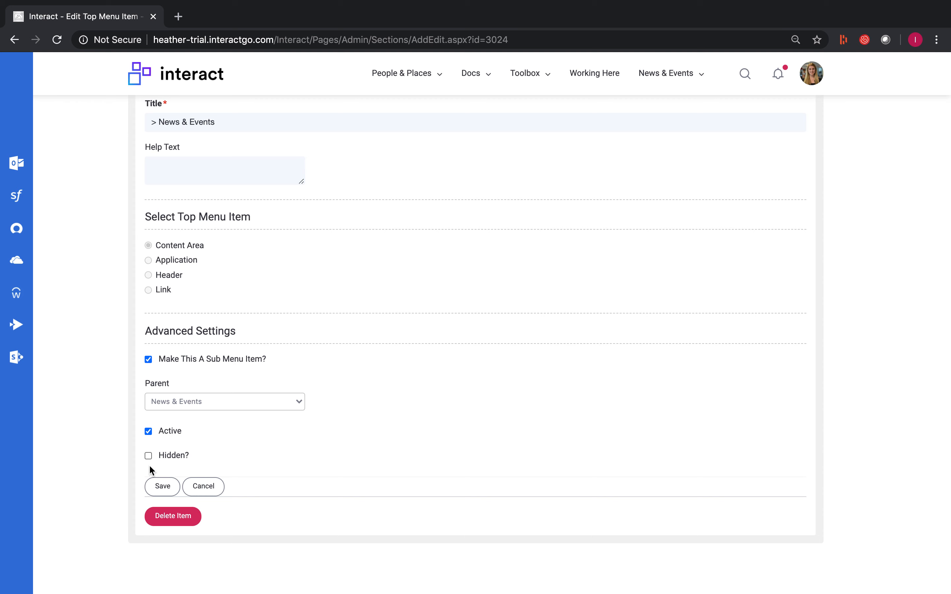
click(148, 456)
click(163, 491)
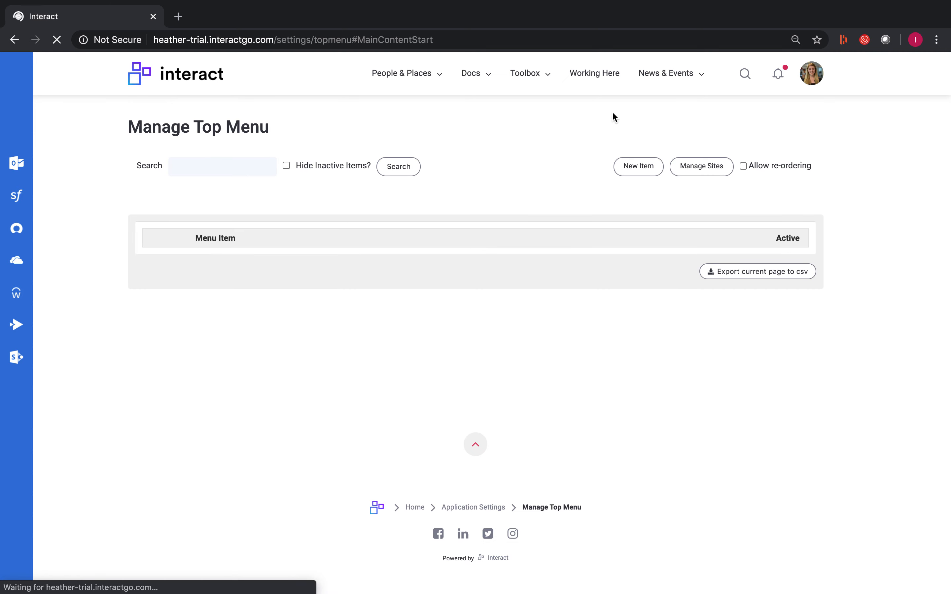
Step: Test the Headline News link in the News & Events top menu, and compare that menu's layout with the Docs menu
click(699, 76)
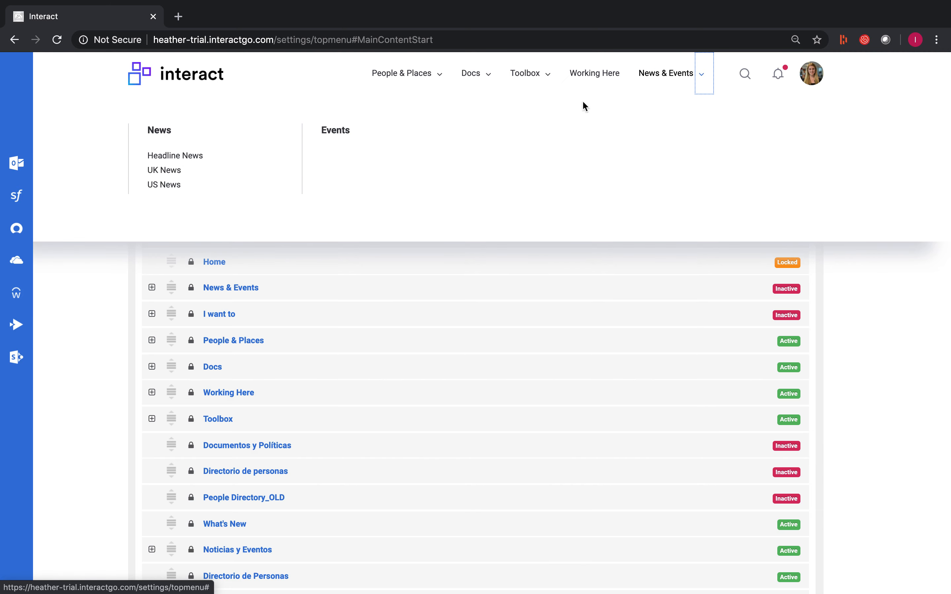
click(187, 161)
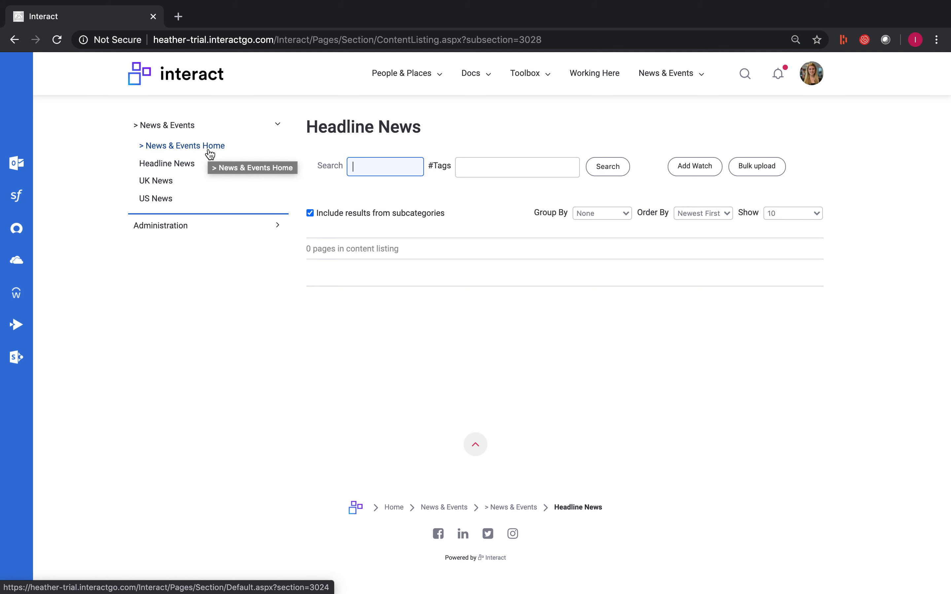
click(695, 79)
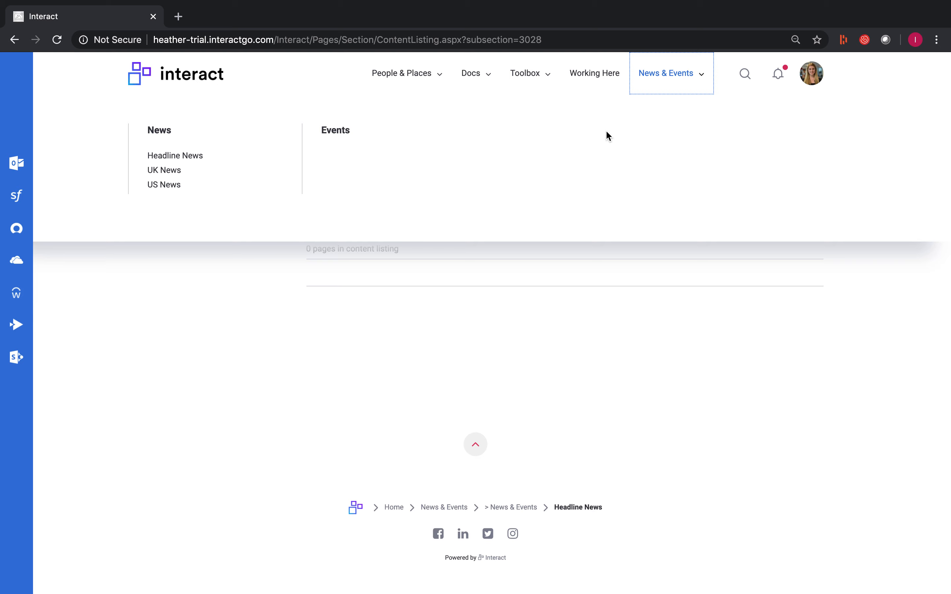
click(488, 81)
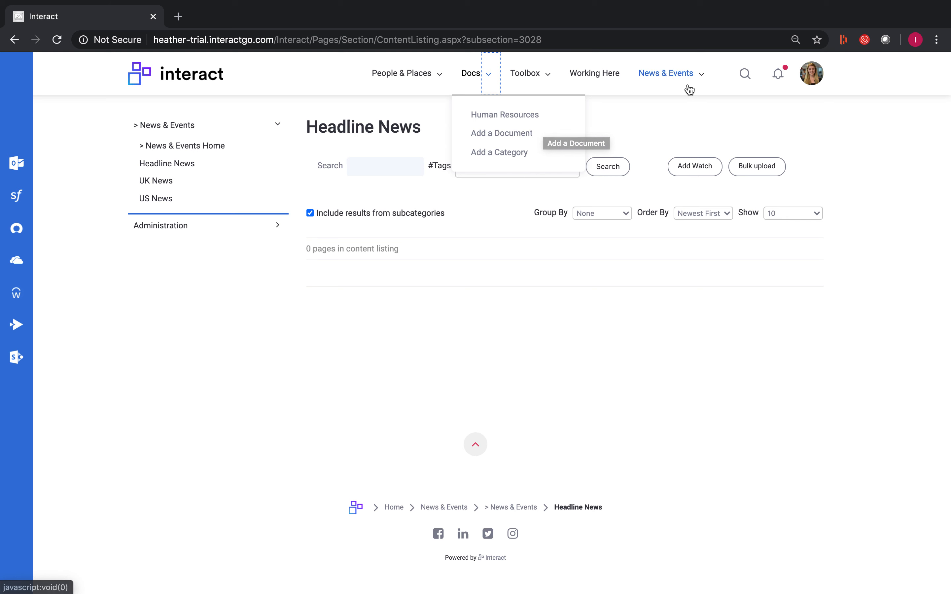
click(702, 78)
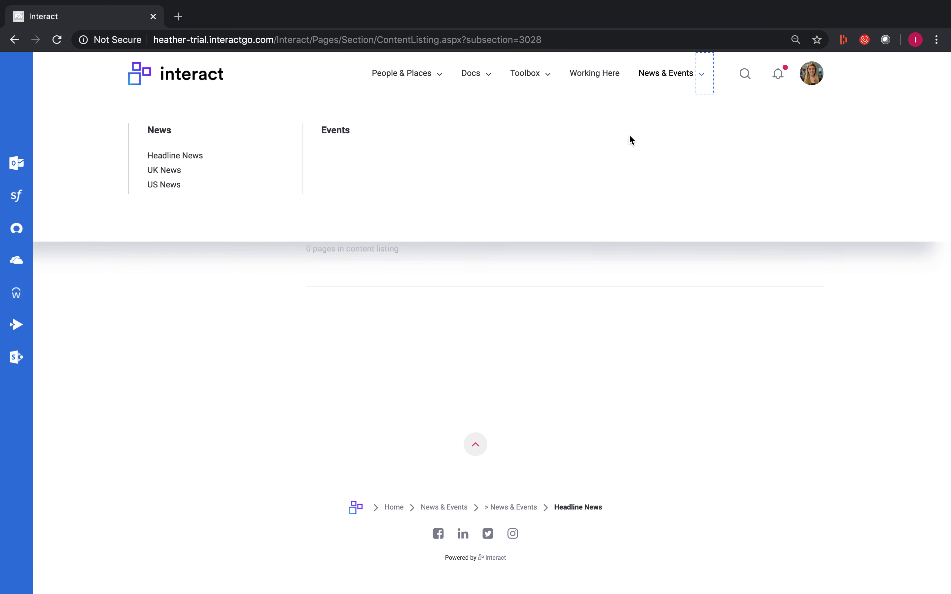